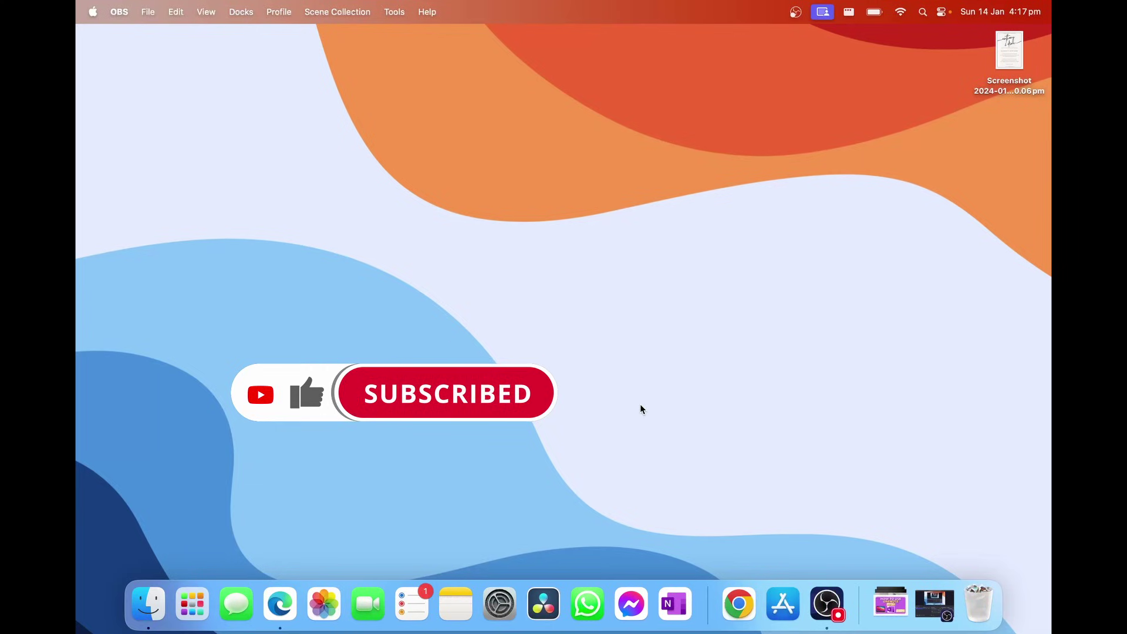
Step: Search the App Store for "onedrive" and download the OneDrive app
{"action": "left_click", "coordinate": [793, 614]}
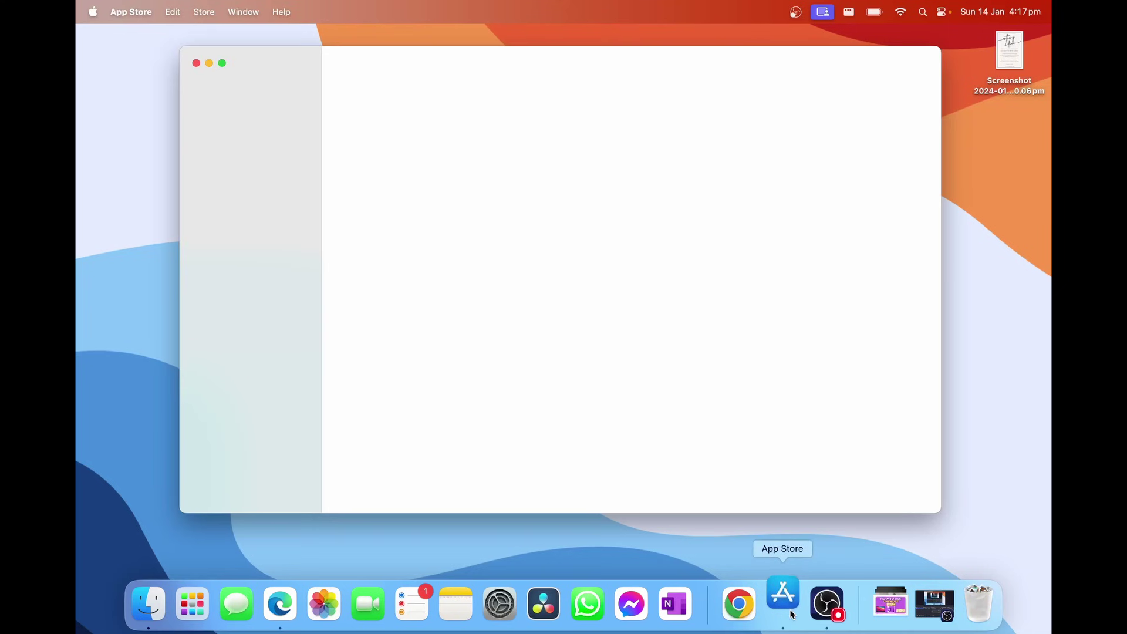
{"action": "left_click", "coordinate": [252, 87]}
{"action": "type", "text": "onedrive"}
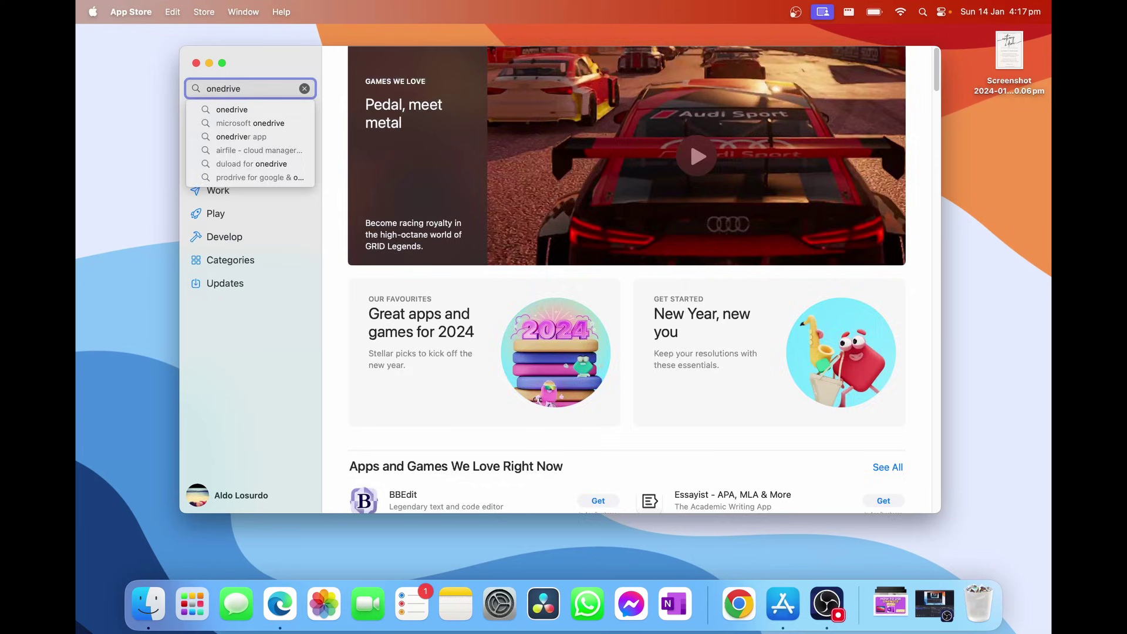
{"action": "key", "text": "Return"}
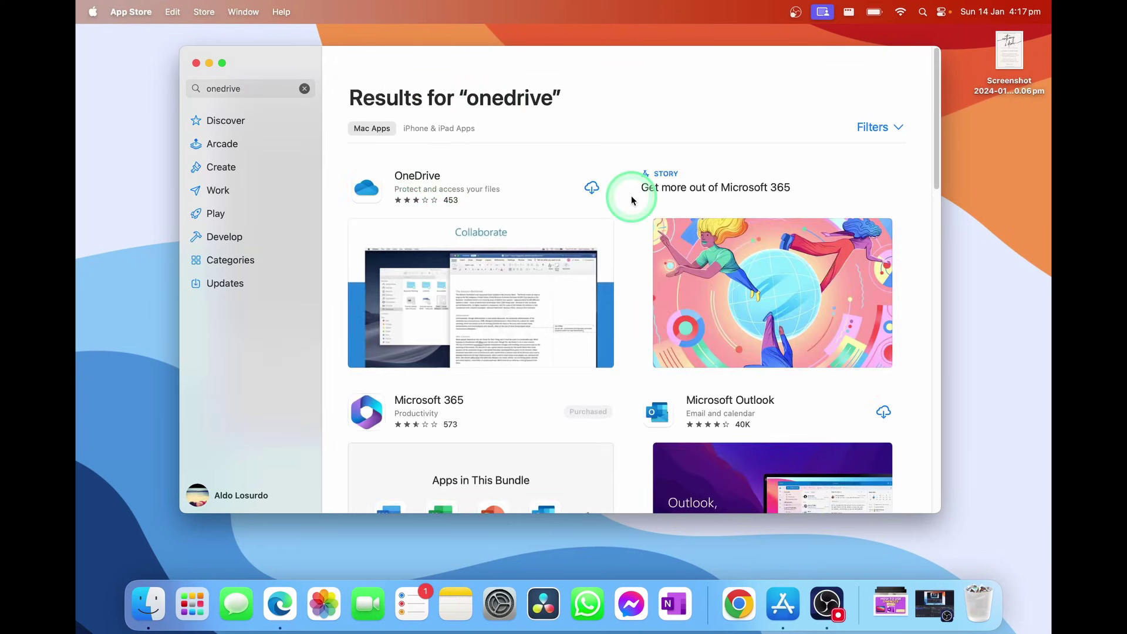
{"action": "left_click", "coordinate": [592, 189]}
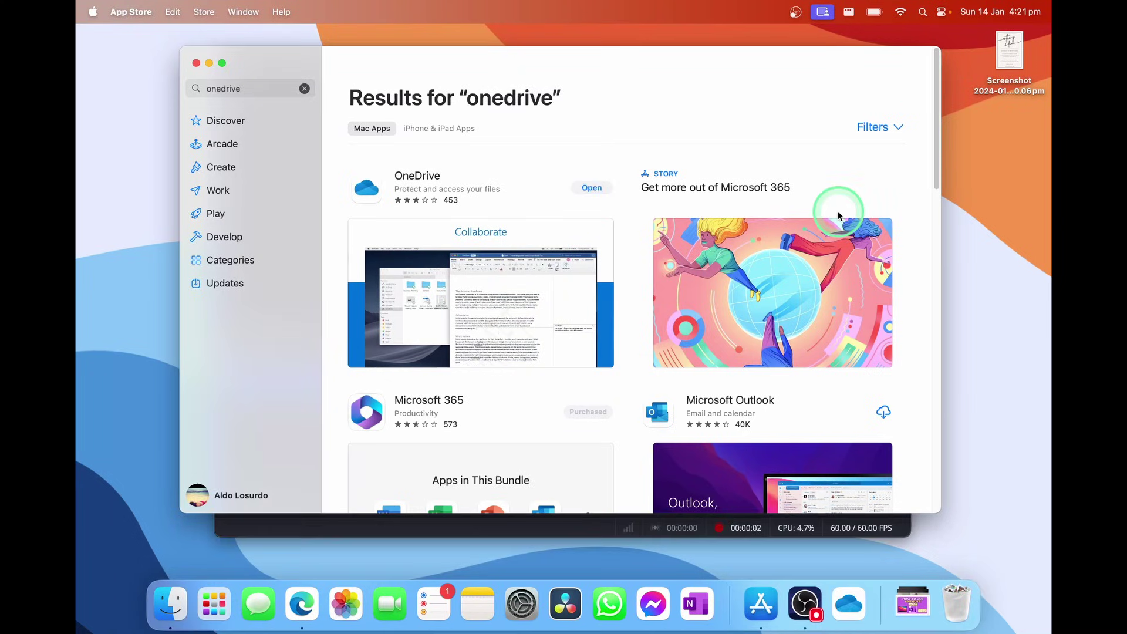
Step: Launch OneDrive and sign in with the email address already filled in
{"action": "left_click", "coordinate": [597, 189]}
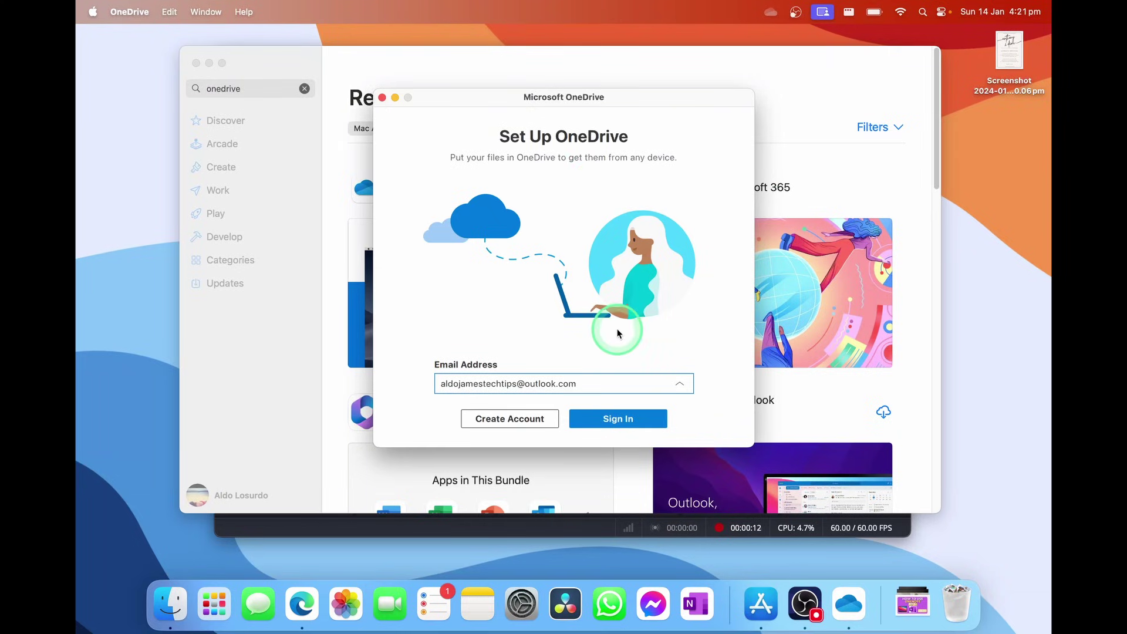
{"action": "left_click", "coordinate": [624, 424]}
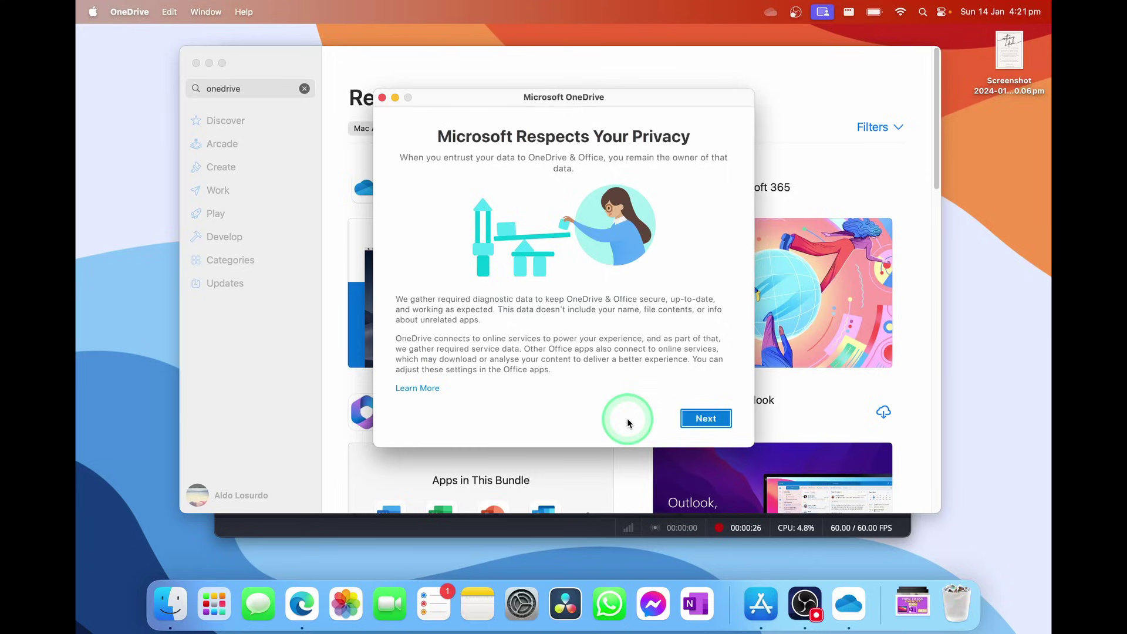
Step: Continue past the privacy notice and agree to send optional data to help improve the apps
{"action": "left_click", "coordinate": [703, 419]}
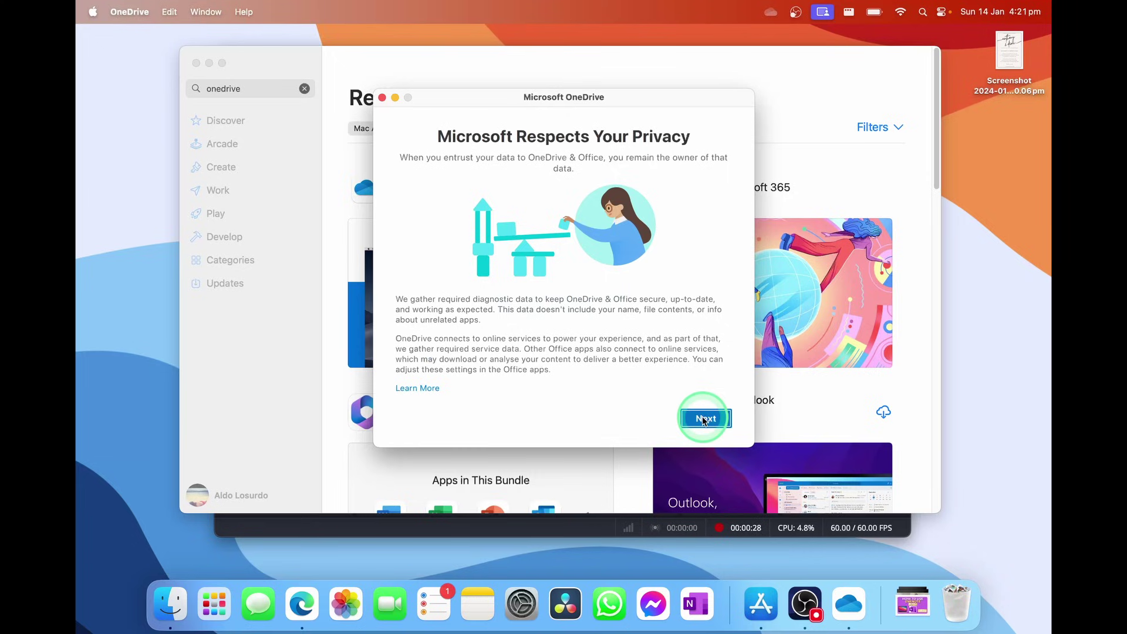
{"action": "left_click", "coordinate": [703, 419]}
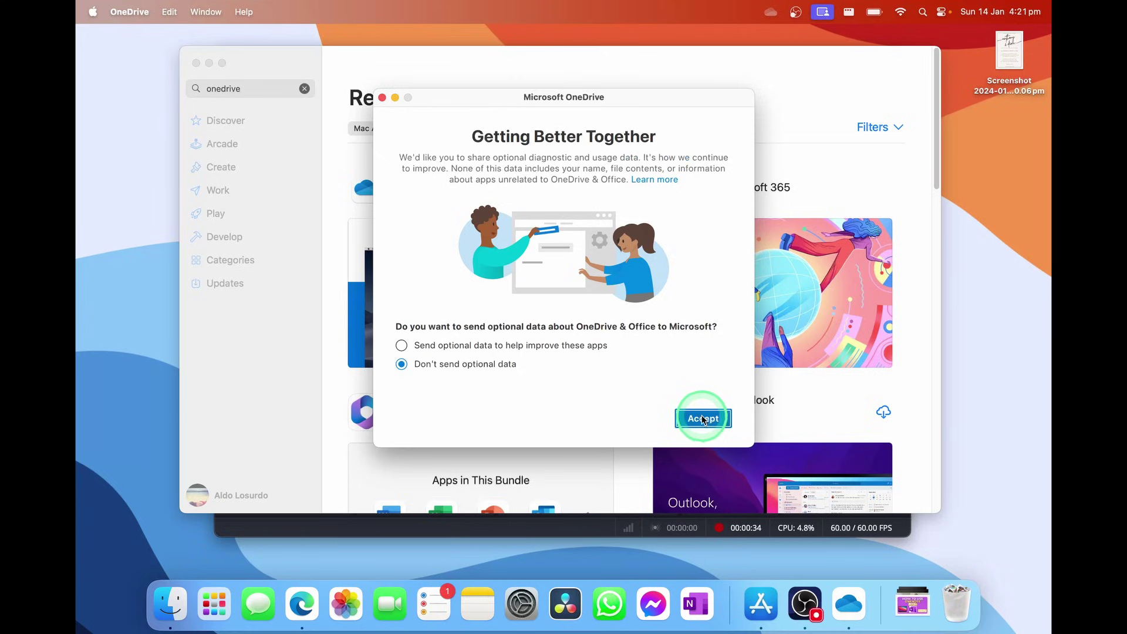
{"action": "left_click", "coordinate": [567, 350]}
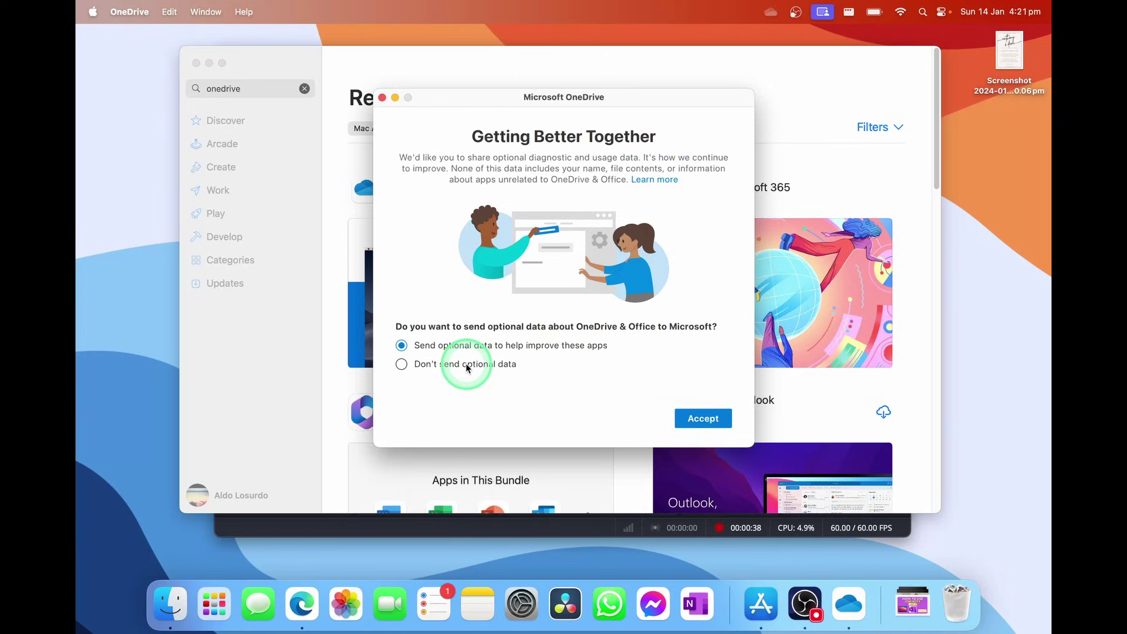
{"action": "left_click", "coordinate": [709, 421]}
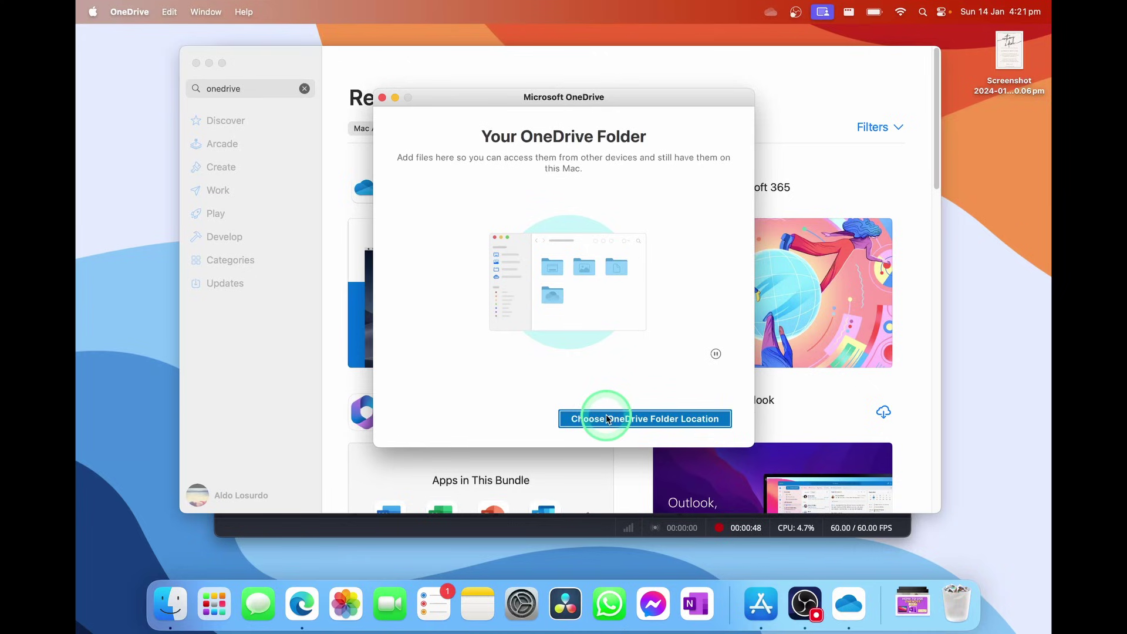
Step: Set the user's home folder as the location for the OneDrive folder and continue the setup
{"action": "left_click", "coordinate": [700, 424]}
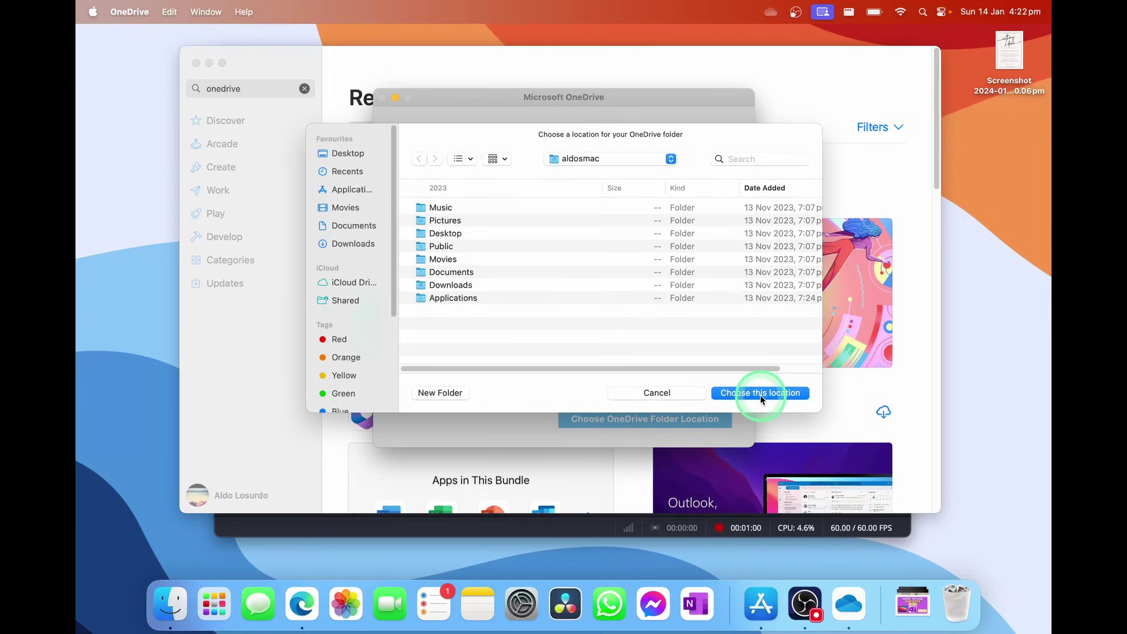
{"action": "left_click", "coordinate": [611, 160]}
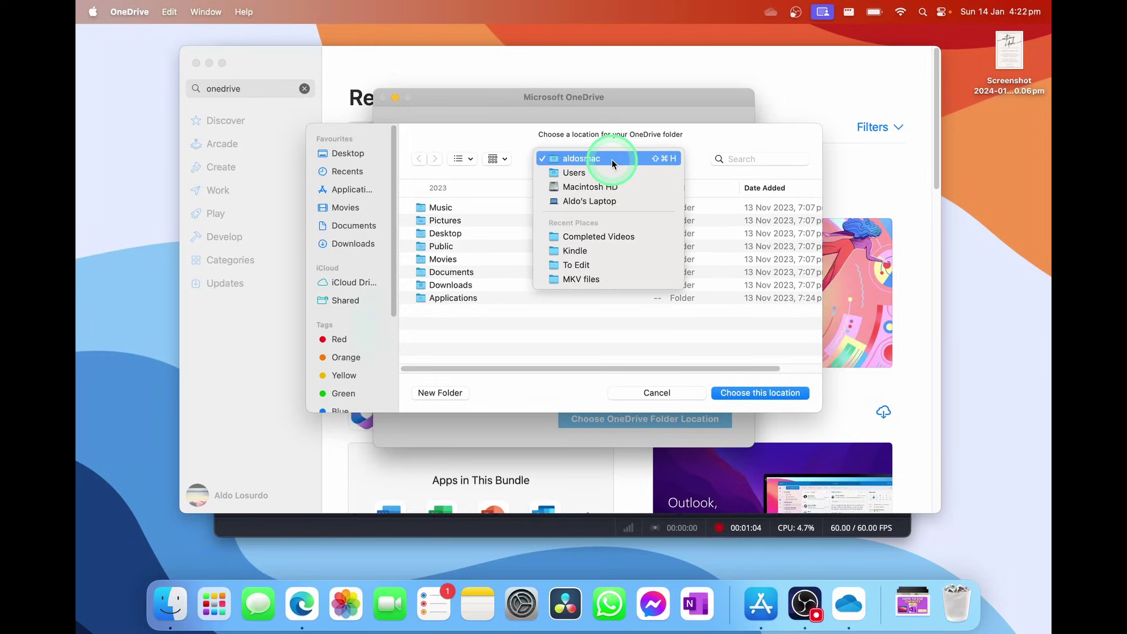
{"action": "left_click", "coordinate": [520, 147]}
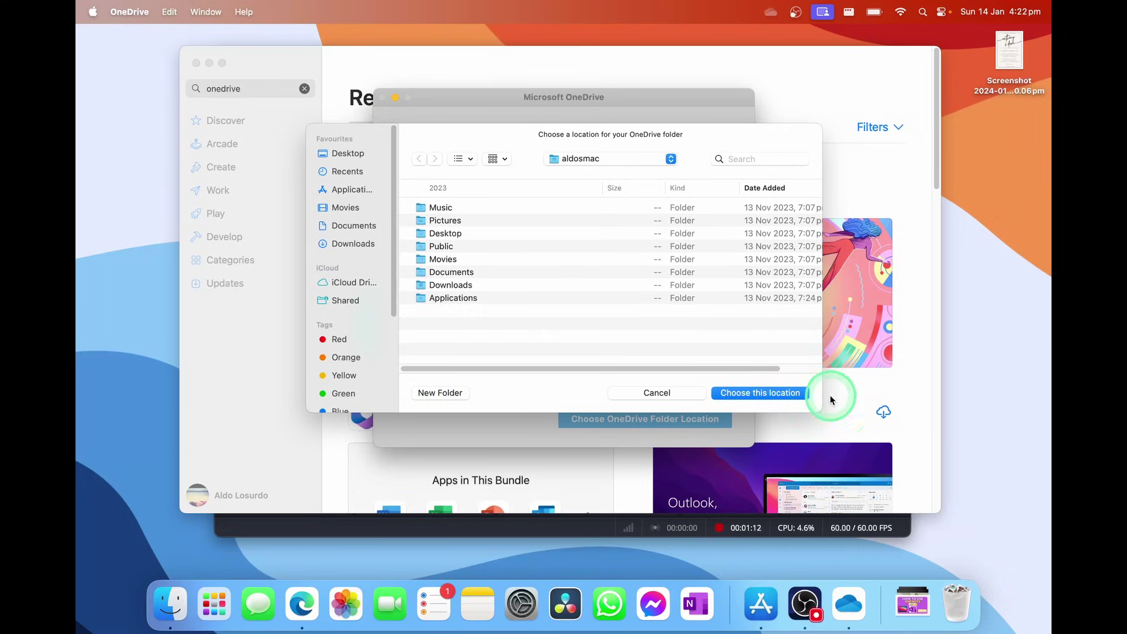
{"action": "left_click", "coordinate": [773, 392]}
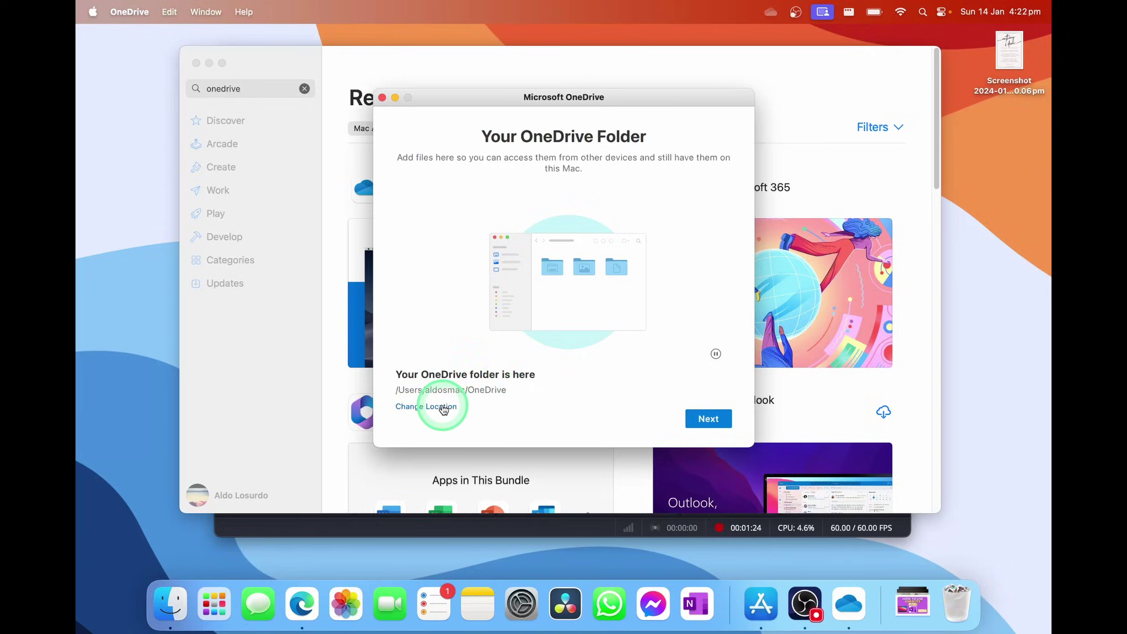
{"action": "left_click", "coordinate": [713, 424]}
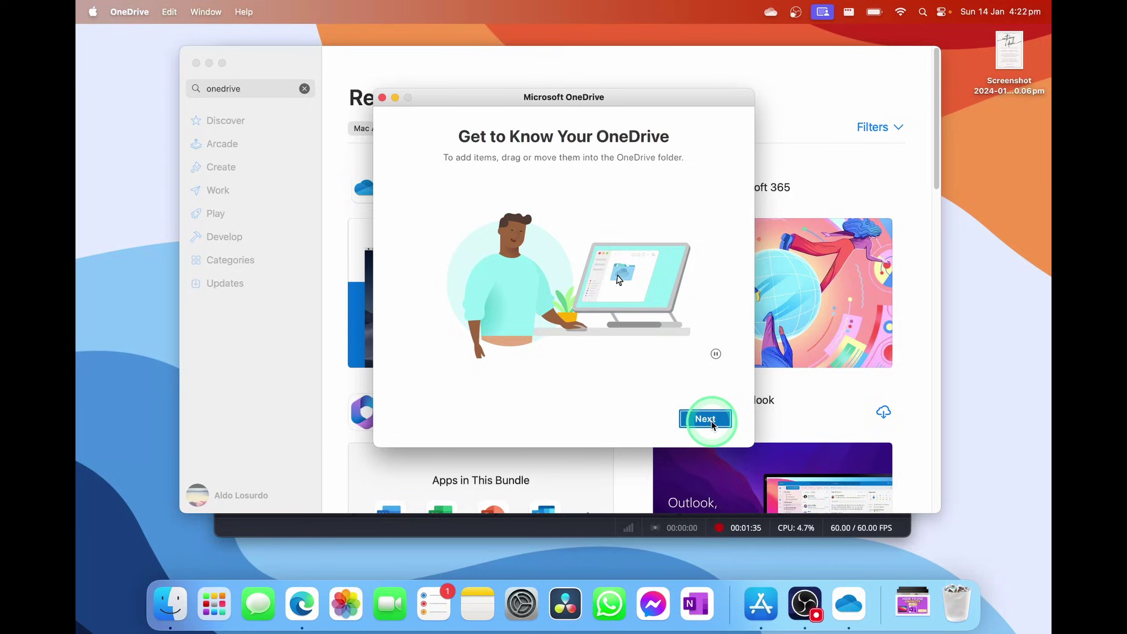
Step: Go through the remaining introduction pages, postpone getting the mobile app, and open the OneDrive folder
{"action": "left_click", "coordinate": [712, 423]}
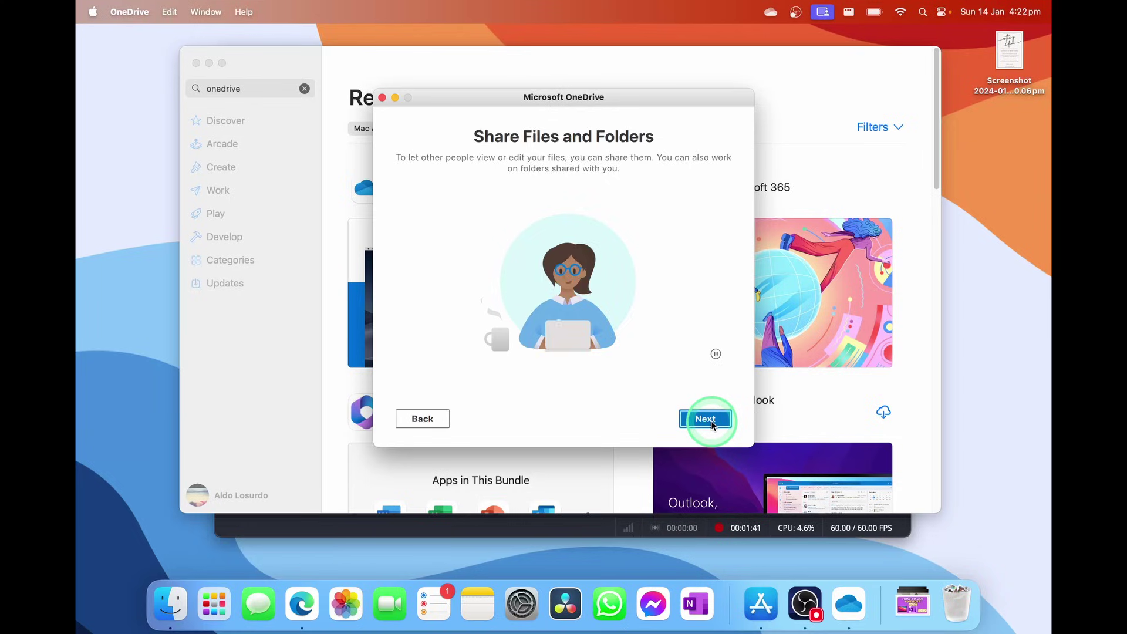
{"action": "left_click", "coordinate": [712, 423]}
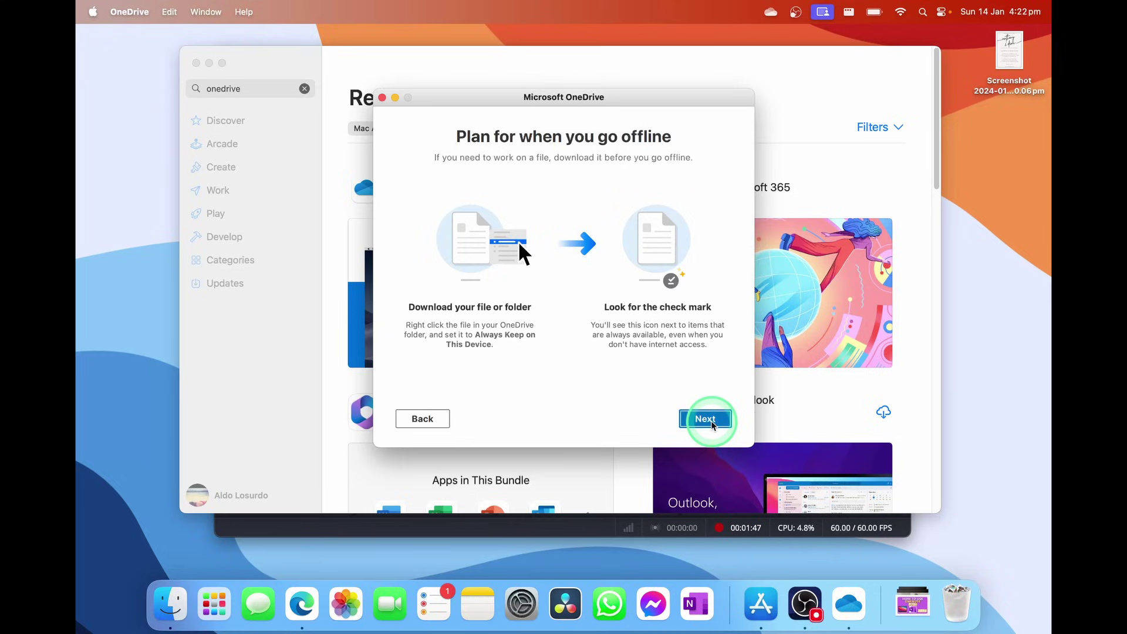
{"action": "left_click", "coordinate": [712, 423]}
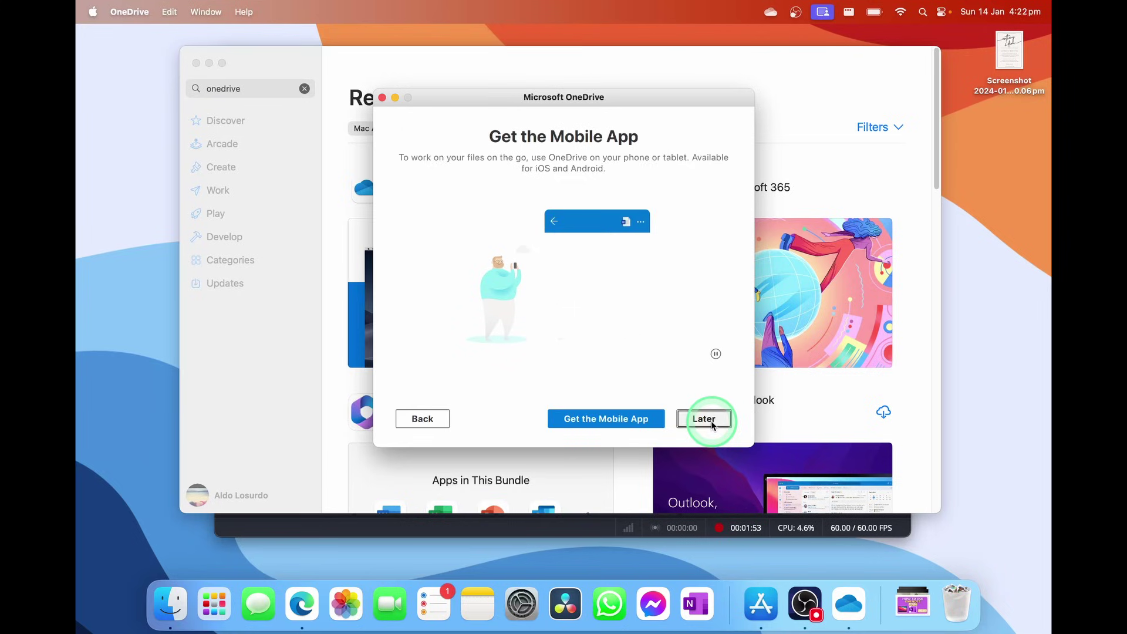
{"action": "left_click", "coordinate": [711, 422]}
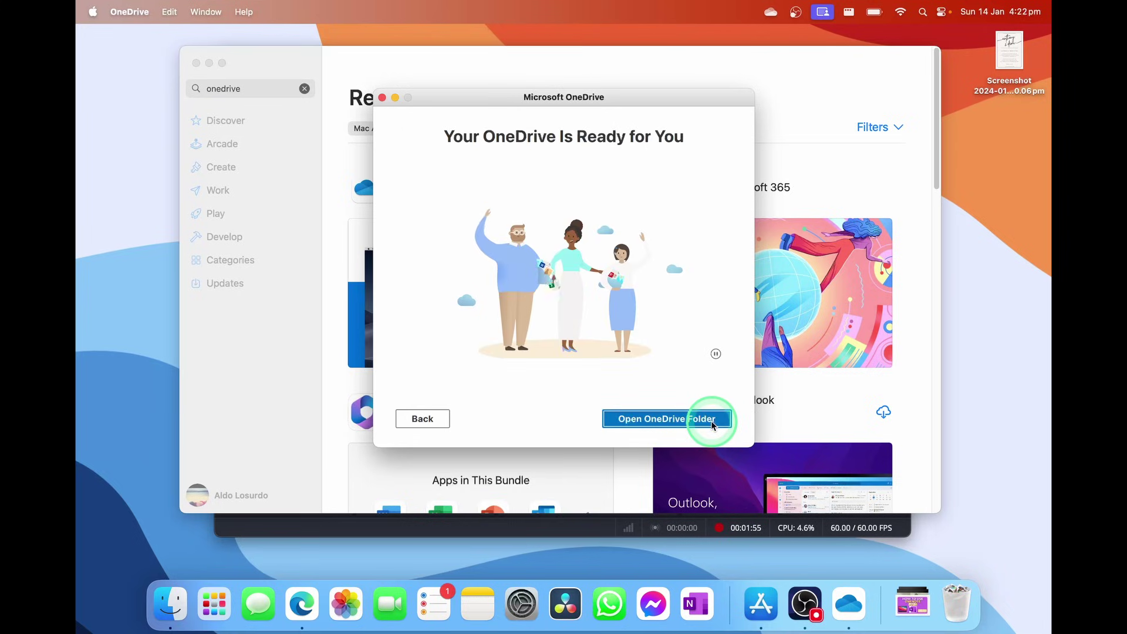
{"action": "left_click", "coordinate": [669, 419]}
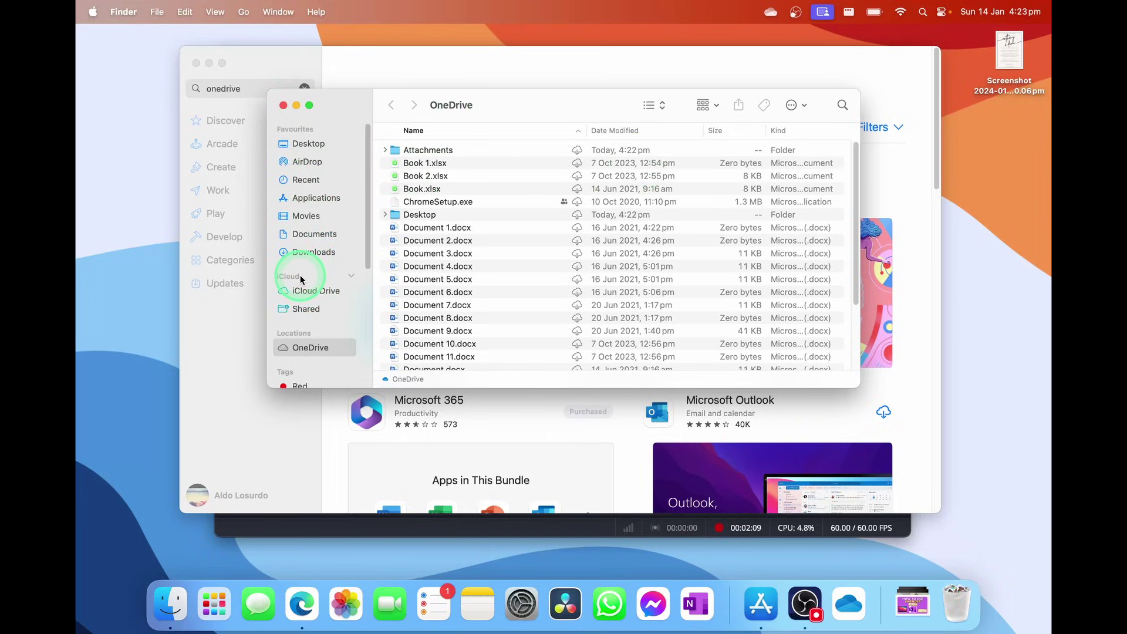
Step: Move OneDrive from Locations to the end of Favourites, below Downloads, in the Finder sidebar
{"action": "right_click", "coordinate": [308, 349]}
{"action": "left_click", "coordinate": [307, 351]}
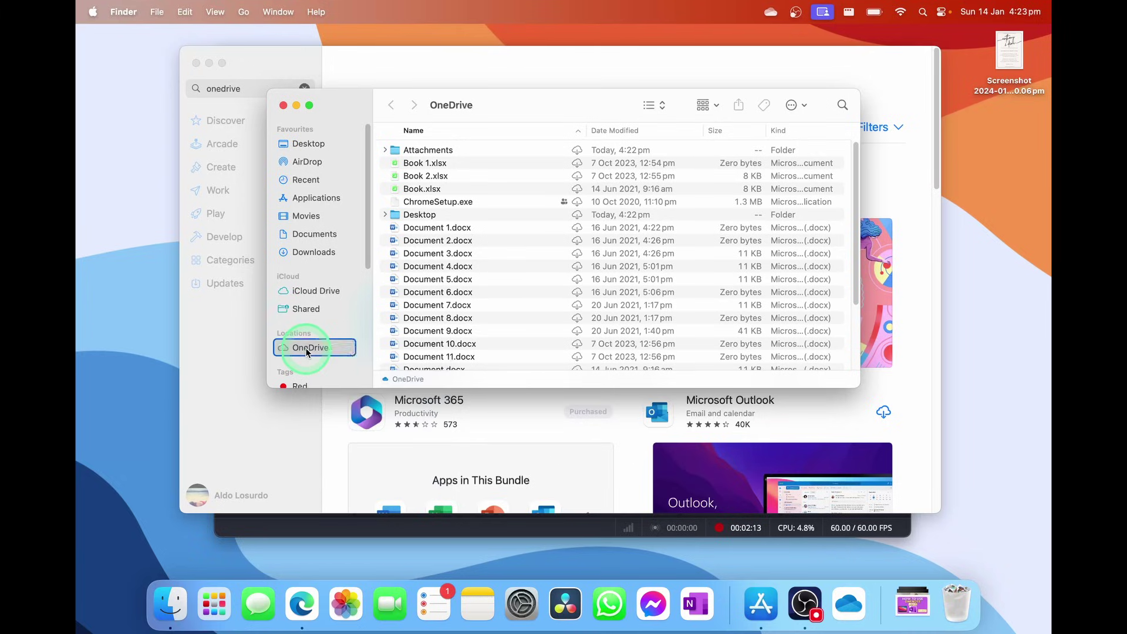
{"action": "left_click_drag", "start_coordinate": [301, 351], "coordinate": [304, 280]}
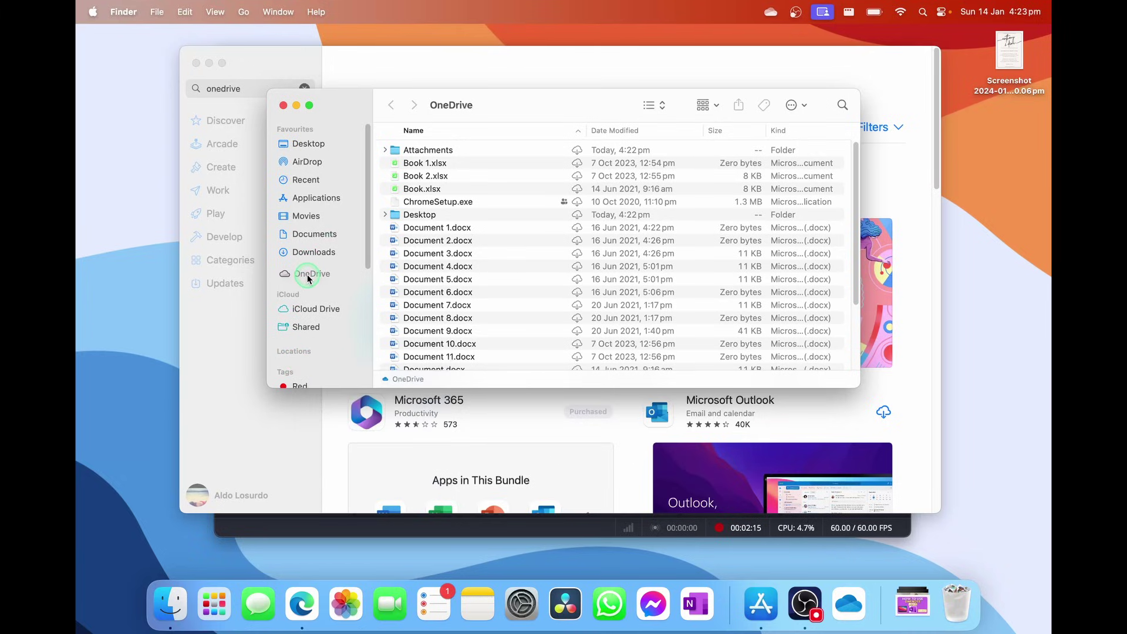
{"action": "left_click", "coordinate": [326, 274]}
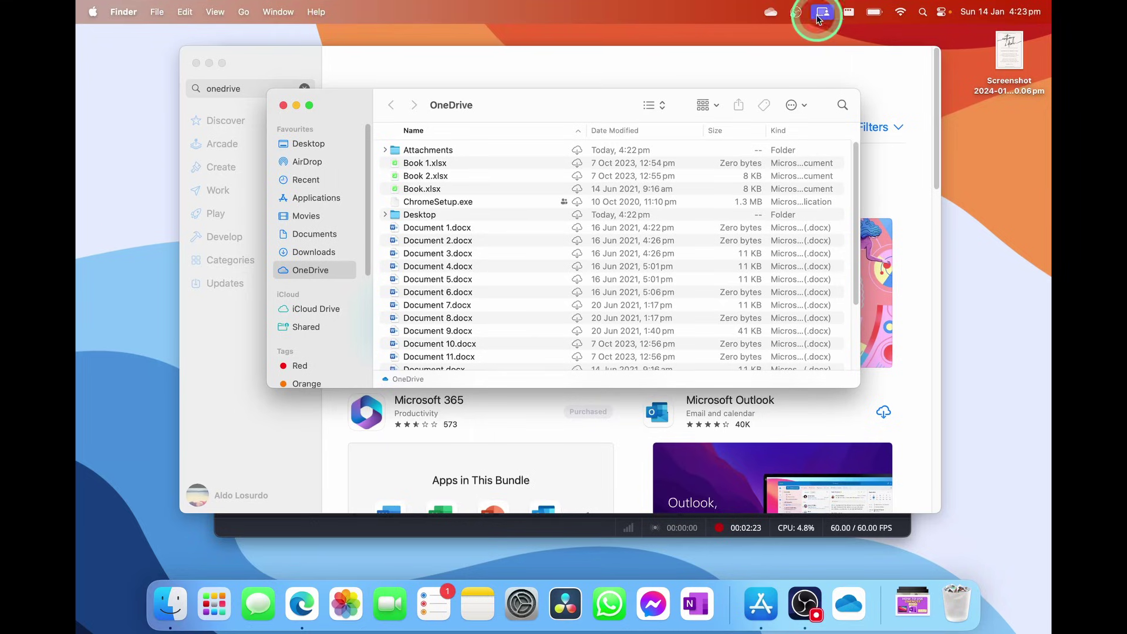
Step: View OneDrive's pause-syncing durations and open its general preferences
{"action": "left_click", "coordinate": [771, 13]}
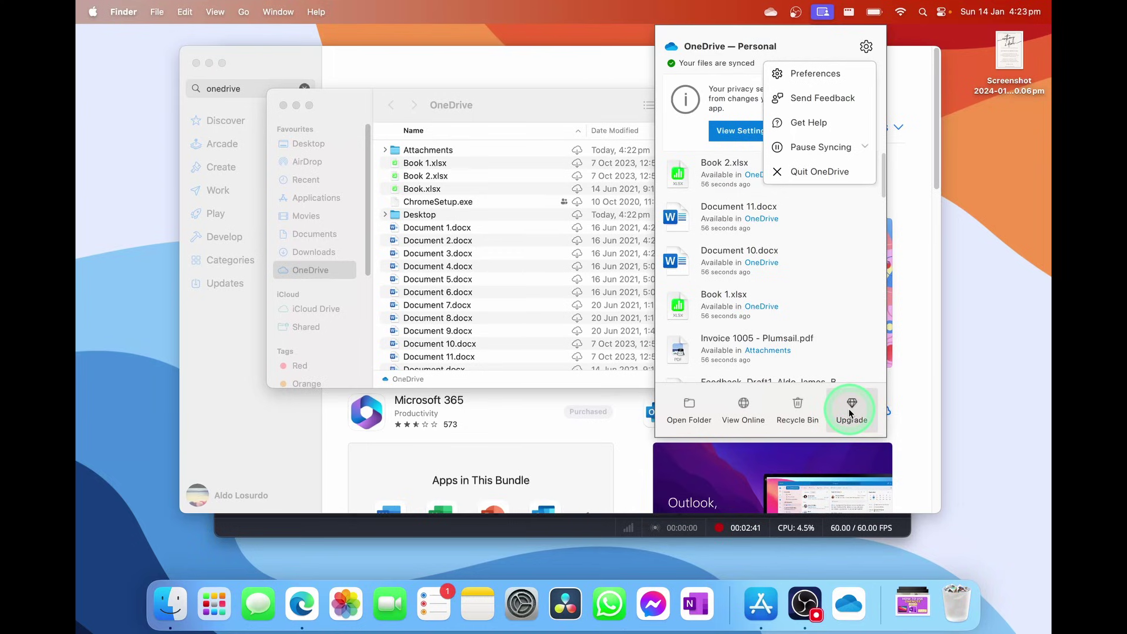
{"action": "left_click", "coordinate": [854, 149]}
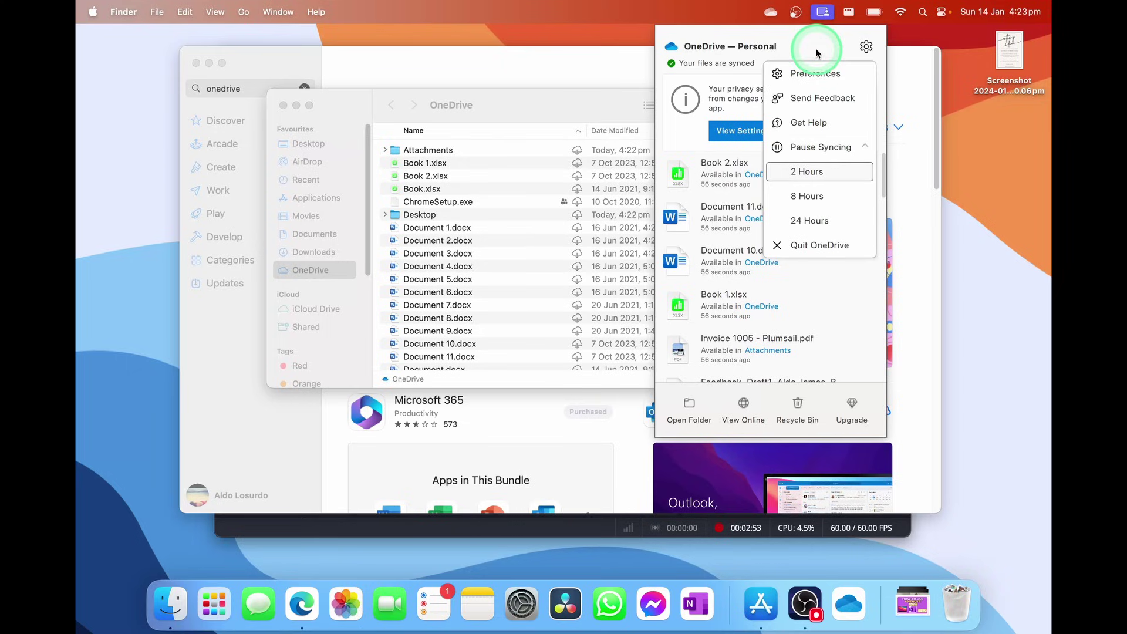
{"action": "left_click", "coordinate": [868, 46]}
{"action": "left_click", "coordinate": [867, 47]}
{"action": "left_click", "coordinate": [809, 74]}
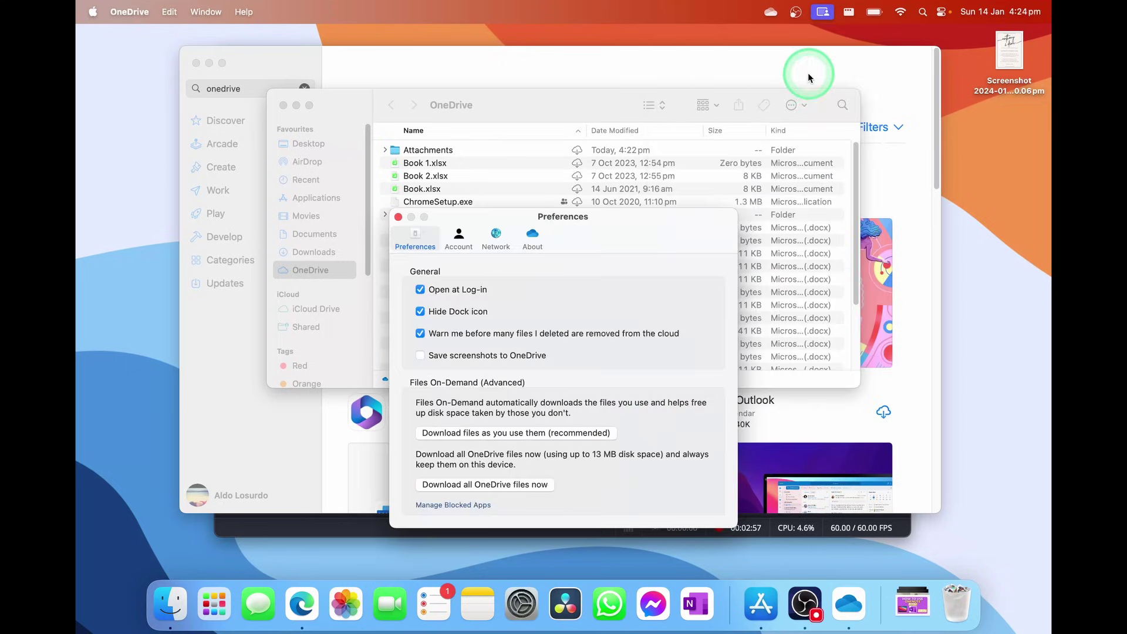
{"action": "left_click_drag", "start_coordinate": [594, 221], "coordinate": [632, 113]}
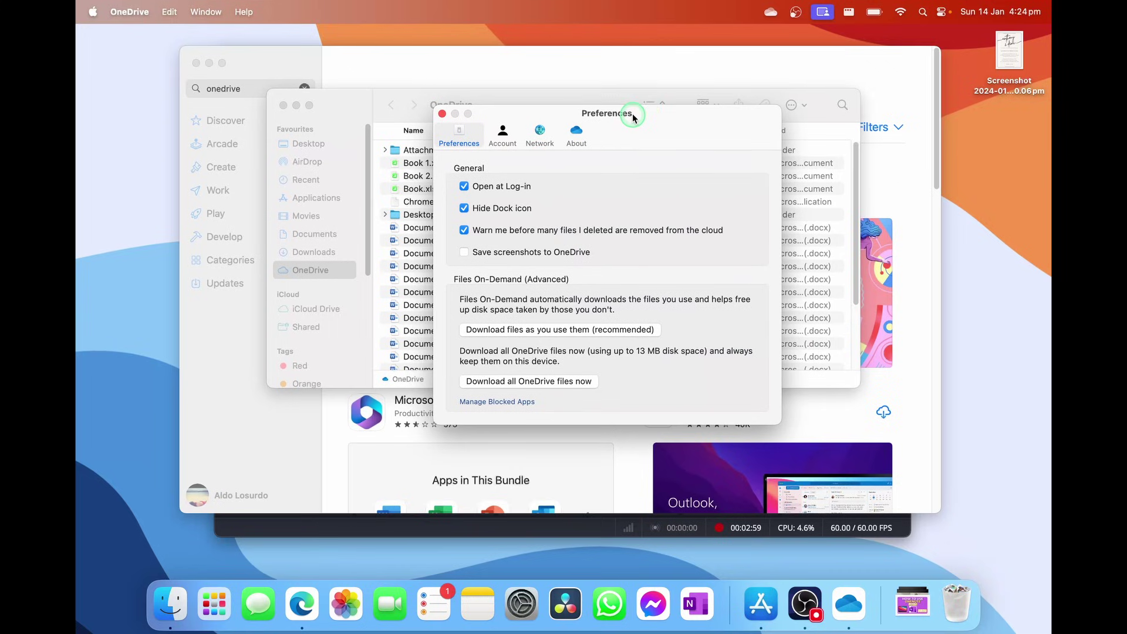
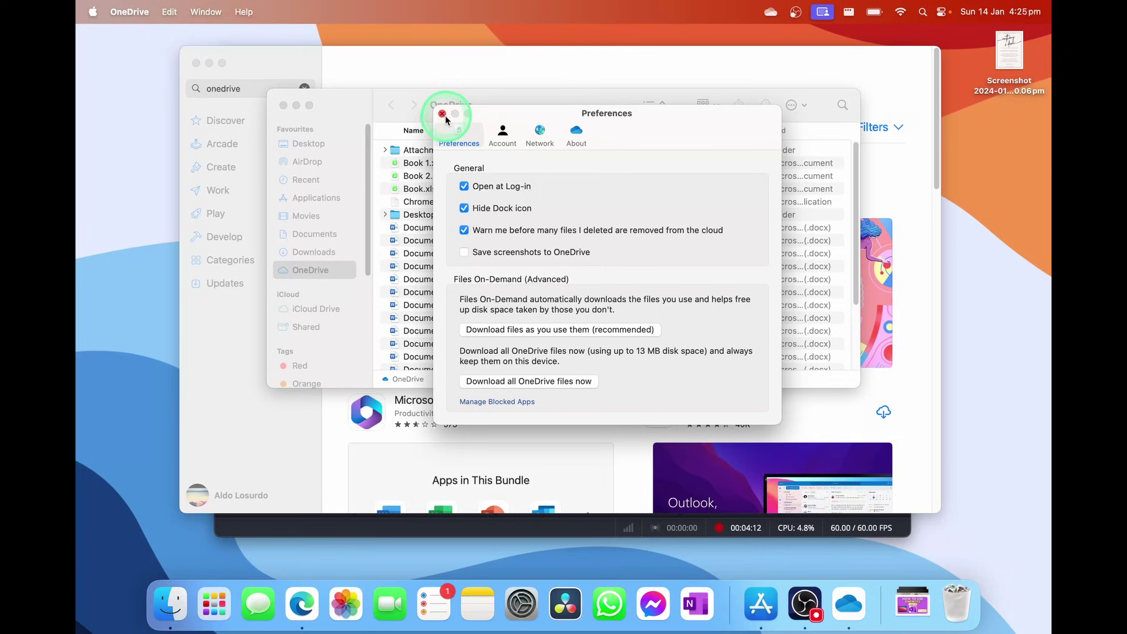
Step: Close and reopen the OneDrive preferences, and show the account settings
{"action": "left_click", "coordinate": [443, 115]}
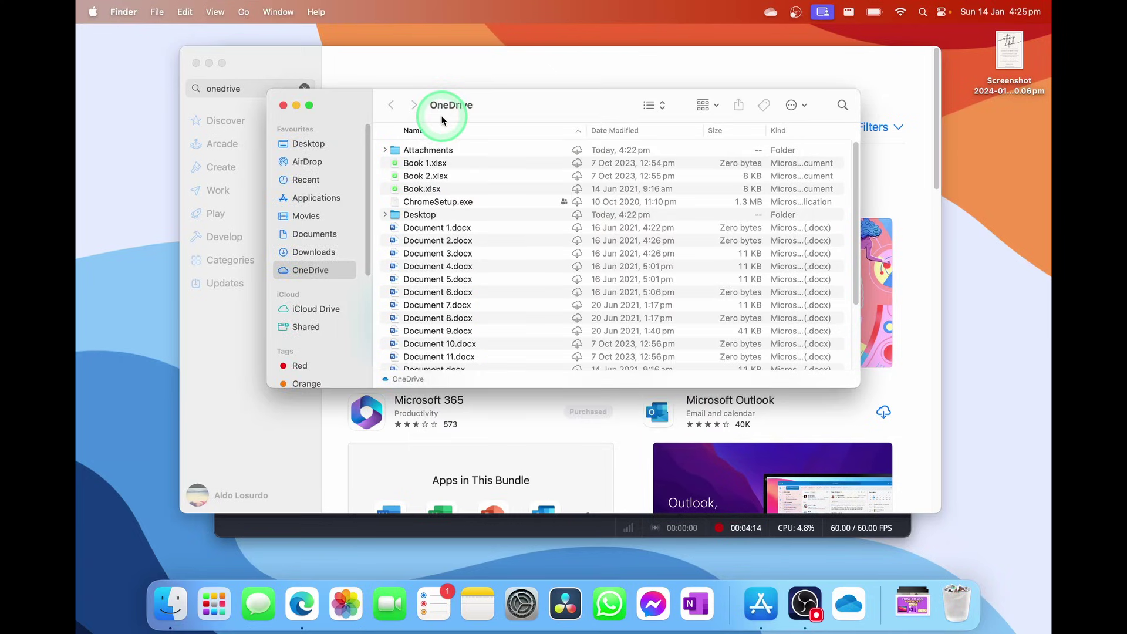
{"action": "left_click", "coordinate": [770, 12]}
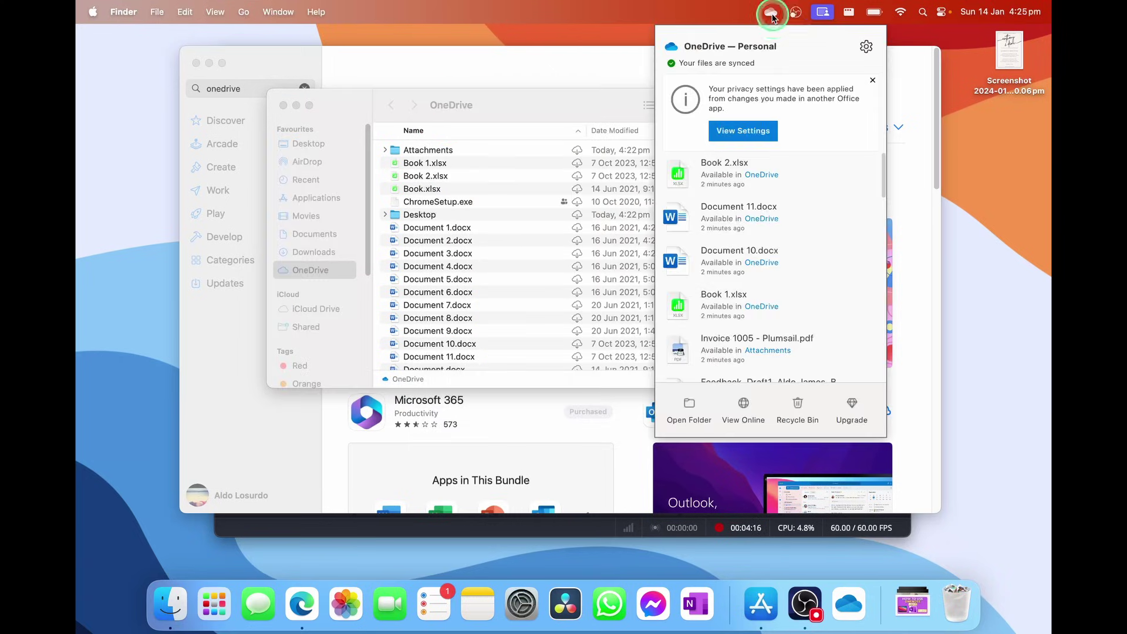
{"action": "left_click", "coordinate": [866, 47]}
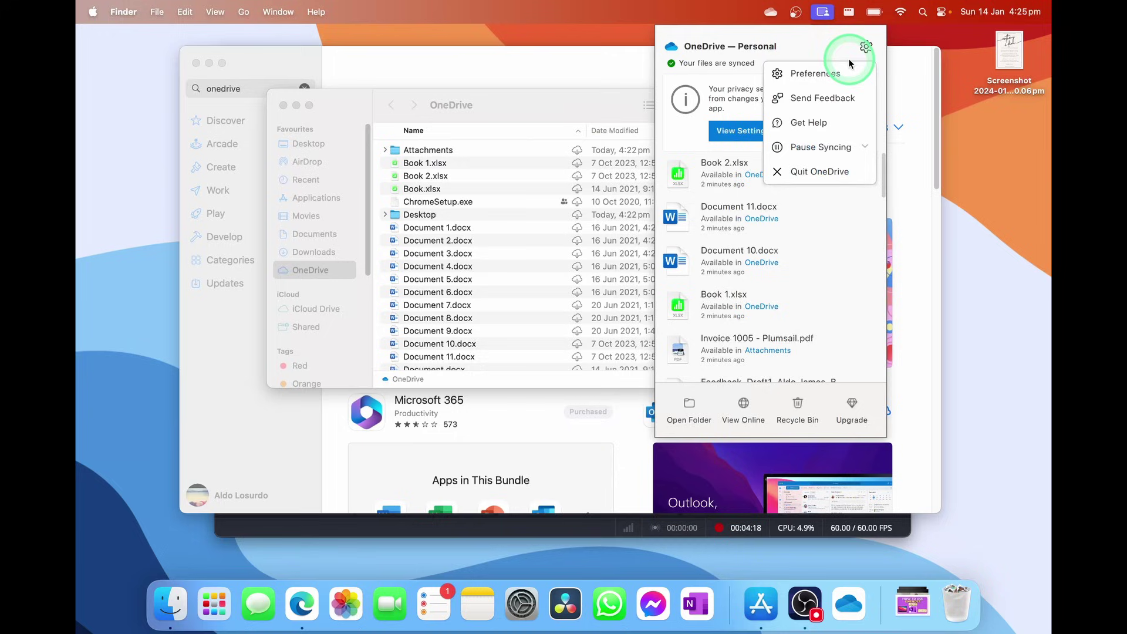
{"action": "left_click", "coordinate": [816, 73]}
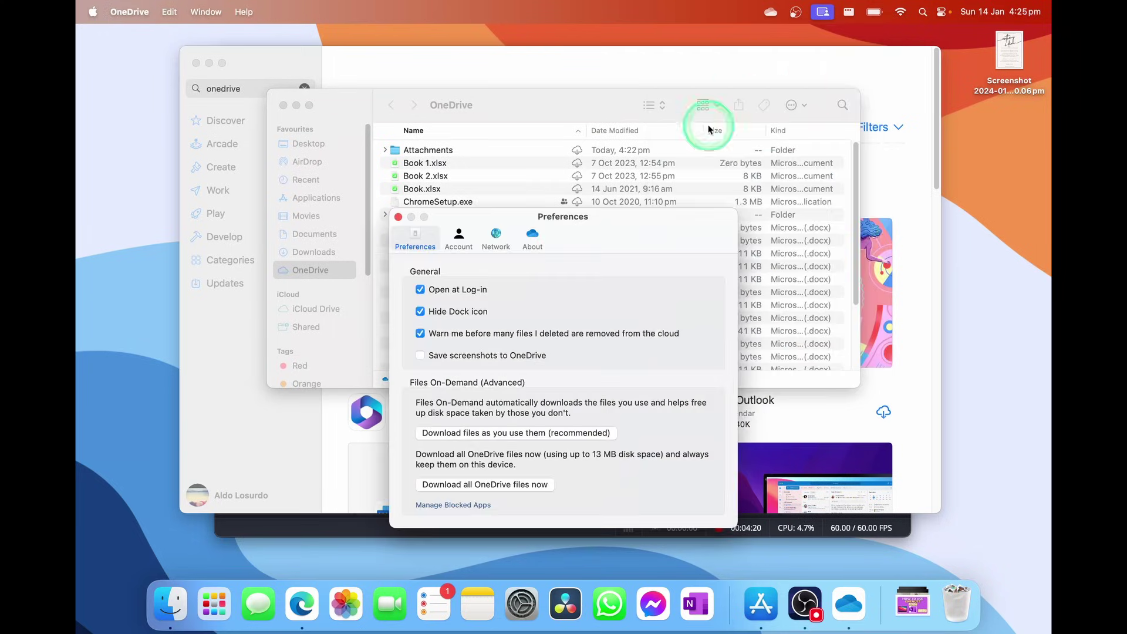
{"action": "left_click_drag", "start_coordinate": [462, 237], "coordinate": [522, 190]}
{"action": "left_click", "coordinate": [521, 188]}
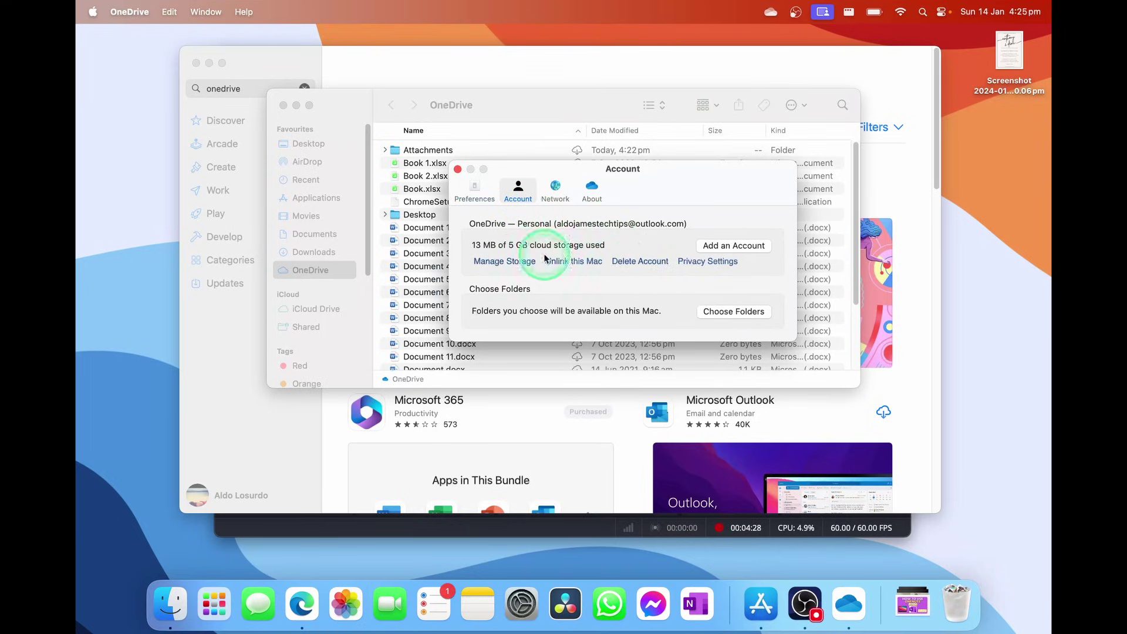
Step: Open the setup for adding another OneDrive account and close it without signing in
{"action": "left_click", "coordinate": [749, 246]}
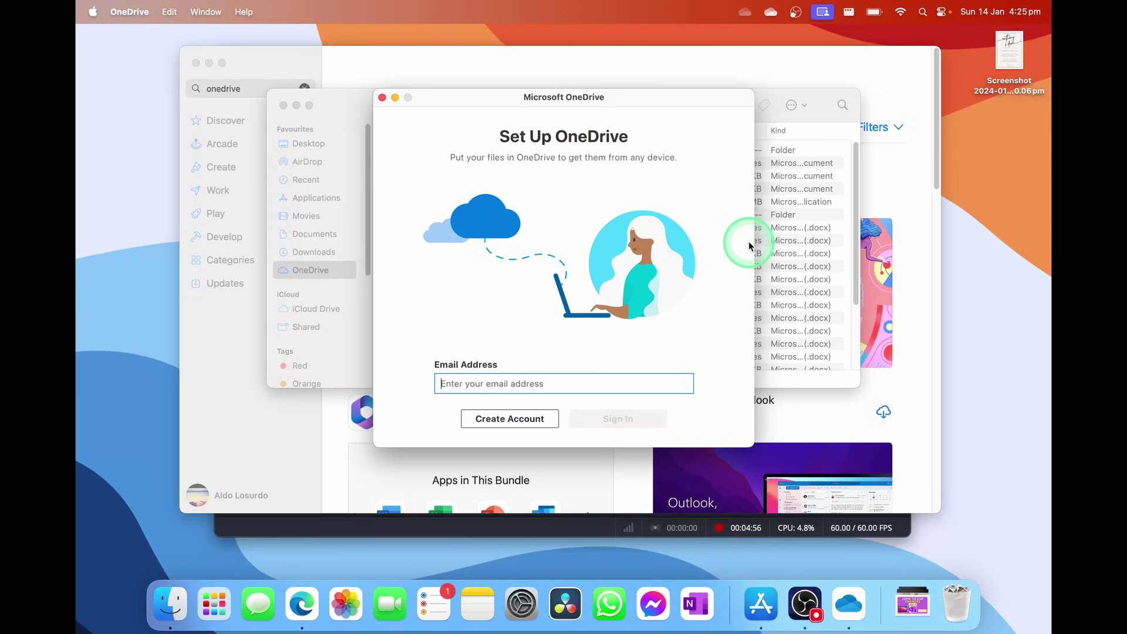
{"action": "left_click", "coordinate": [381, 96]}
{"action": "left_click", "coordinate": [796, 12]}
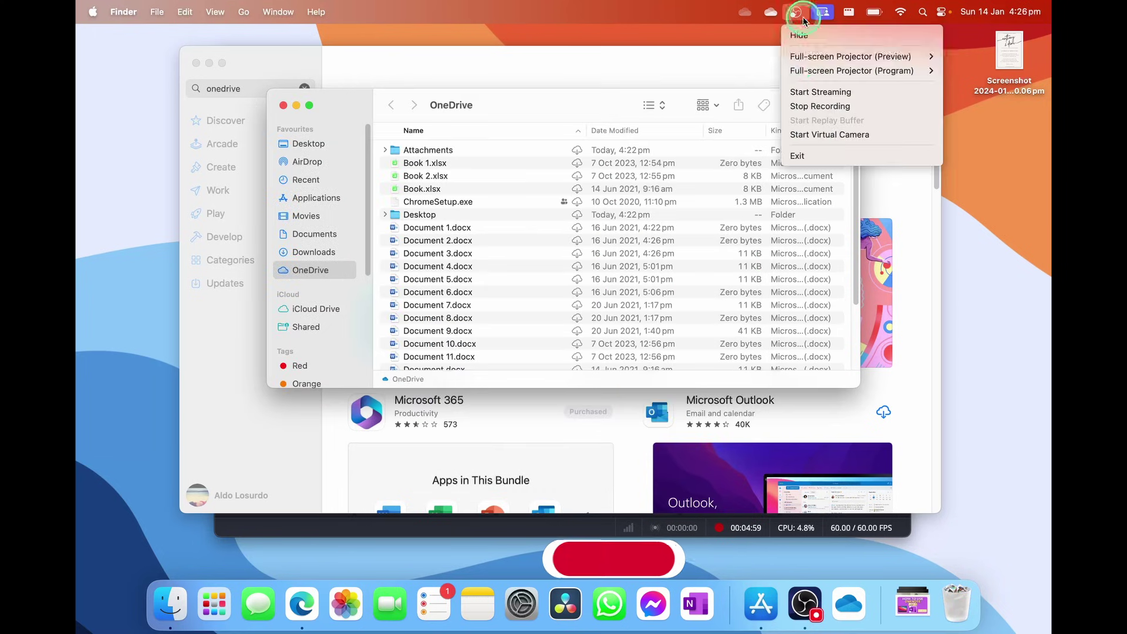
Step: Reopen the OneDrive preferences, show the account settings, and bring up the selection of folders available on this Mac
{"action": "left_click", "coordinate": [771, 12]}
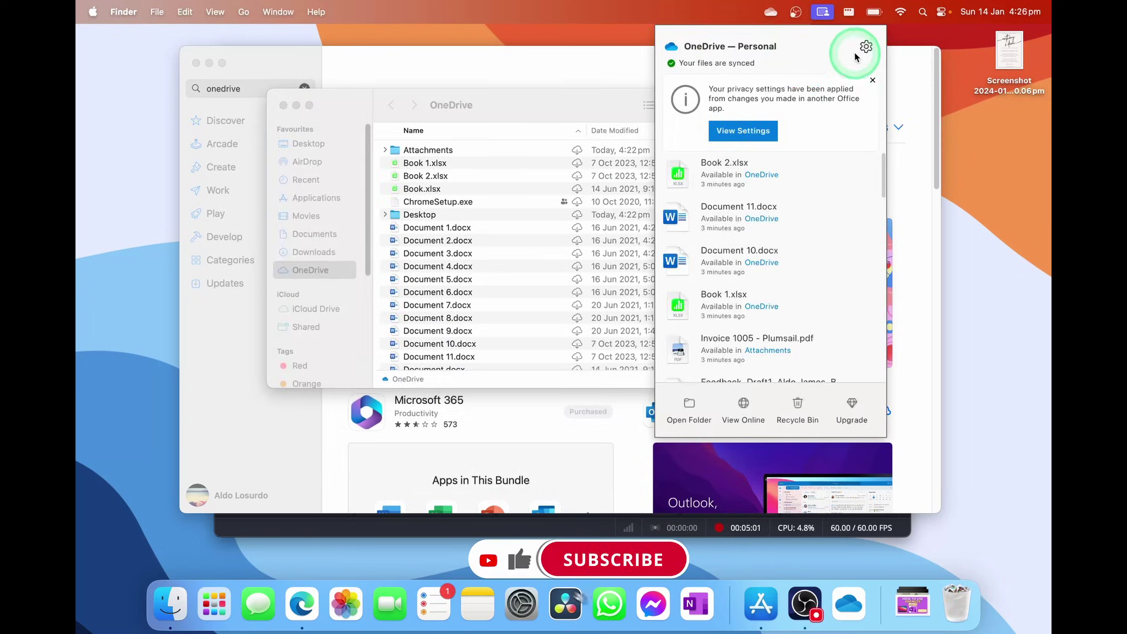
{"action": "left_click", "coordinate": [865, 46]}
{"action": "left_click", "coordinate": [843, 74]}
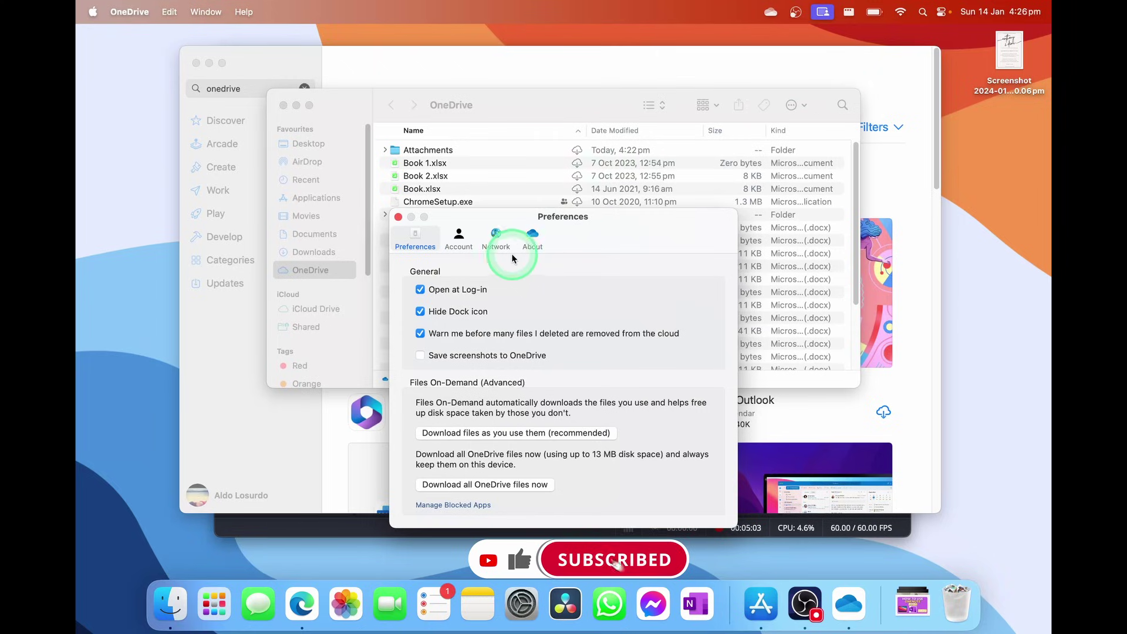
{"action": "left_click", "coordinate": [456, 241]}
{"action": "left_click_drag", "start_coordinate": [554, 215], "coordinate": [574, 151]}
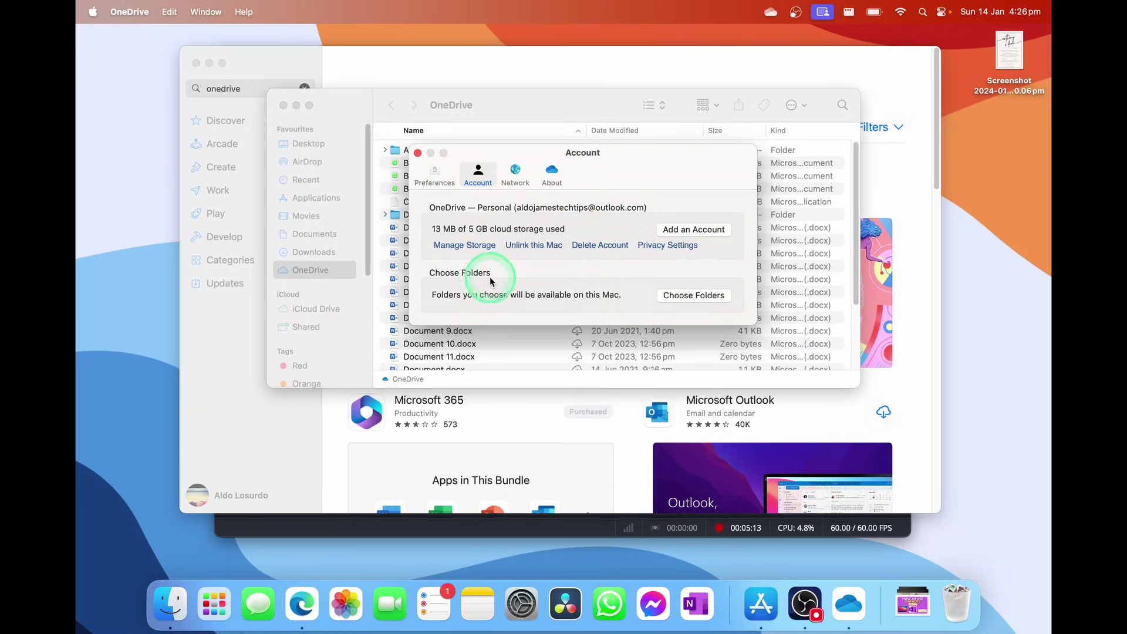
{"action": "left_click", "coordinate": [724, 296]}
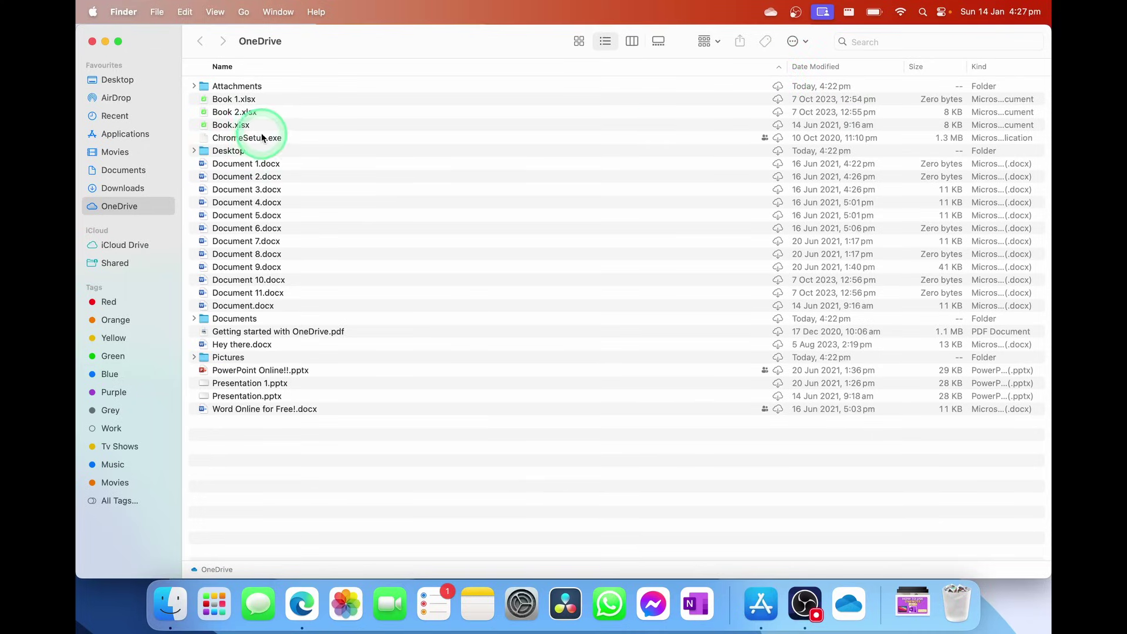
Step: Open Document 1.docx from the OneDrive folder in Word and close it again
{"action": "double_click", "coordinate": [239, 166]}
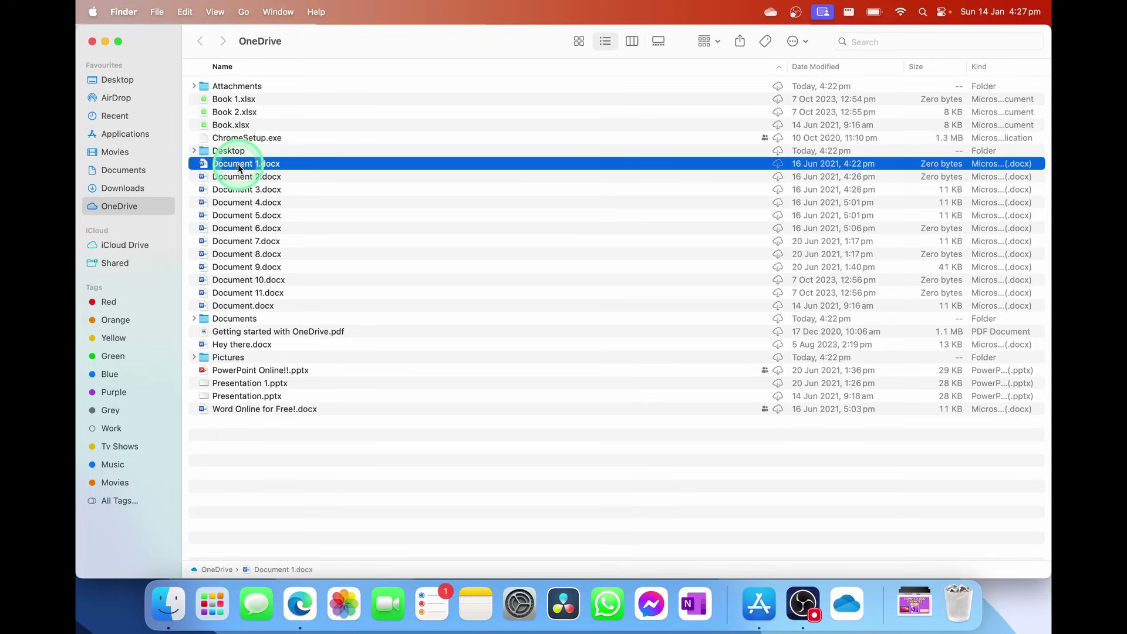
{"action": "left_click", "coordinate": [458, 486]}
{"action": "left_click", "coordinate": [764, 161]}
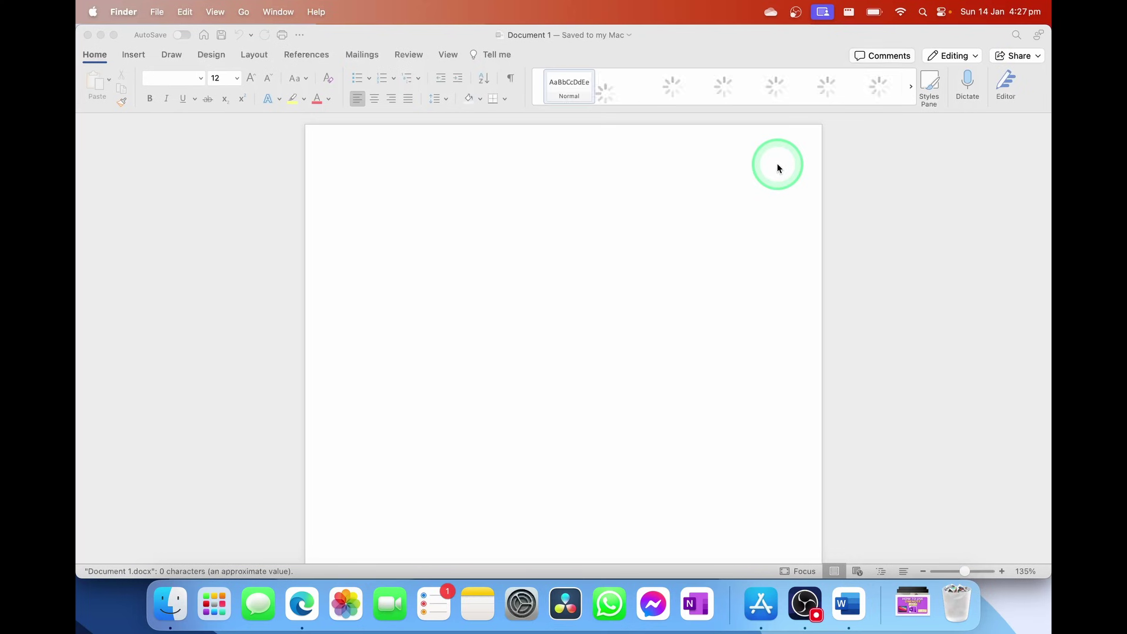
{"action": "left_click", "coordinate": [88, 36]}
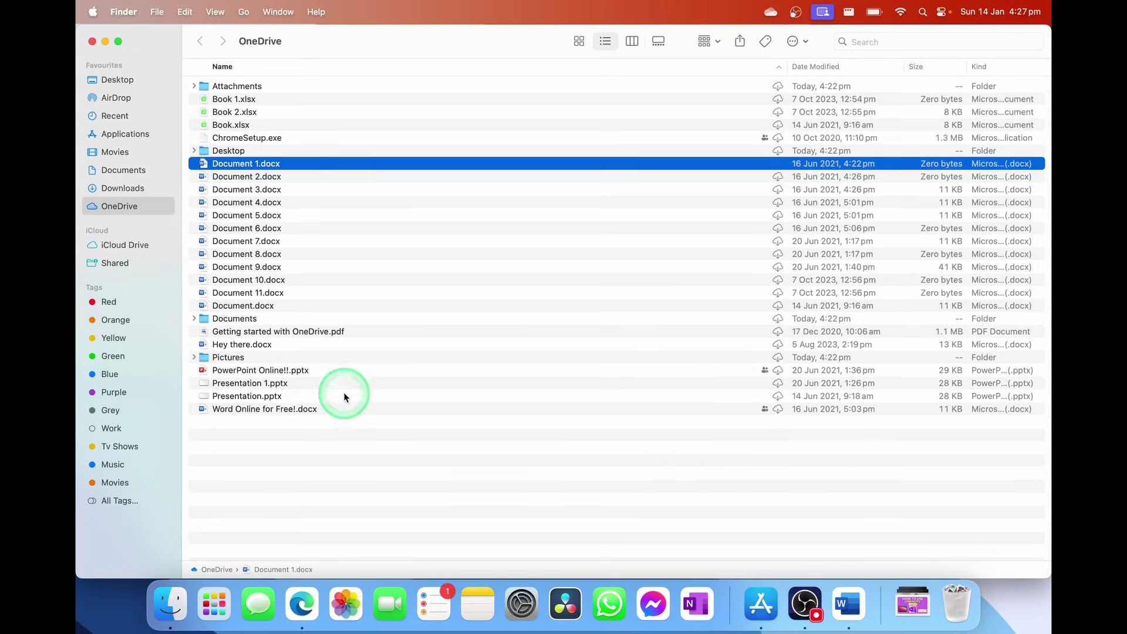
Step: Set PowerPoint Online!!.pptx in the OneDrive folder to Always Keep on This Device
{"action": "right_click", "coordinate": [279, 376]}
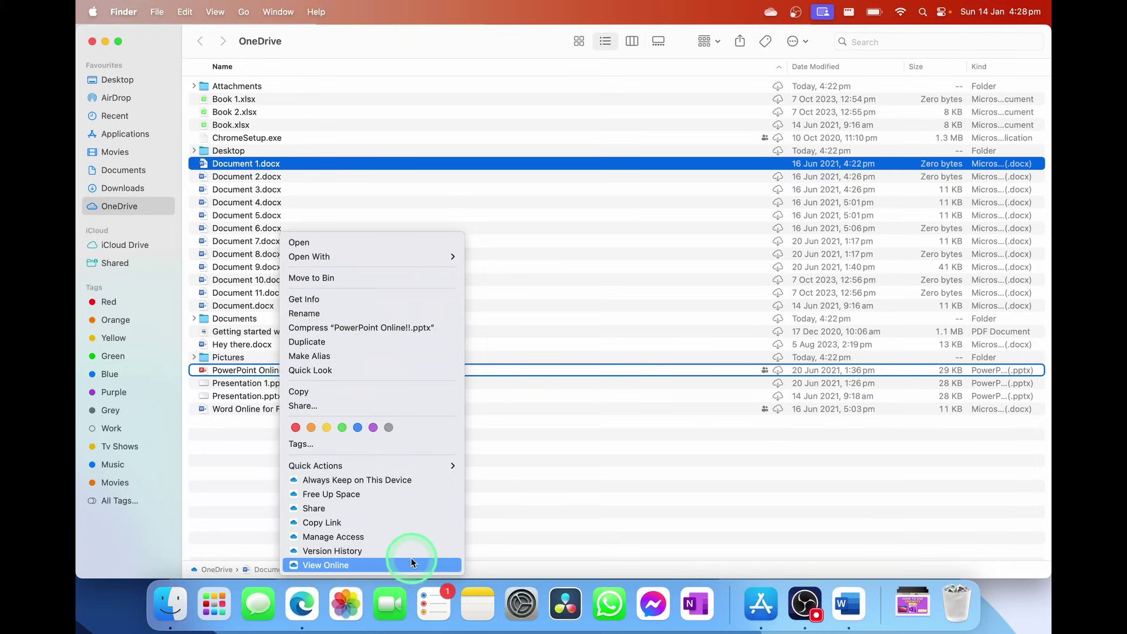
{"action": "left_click", "coordinate": [422, 487]}
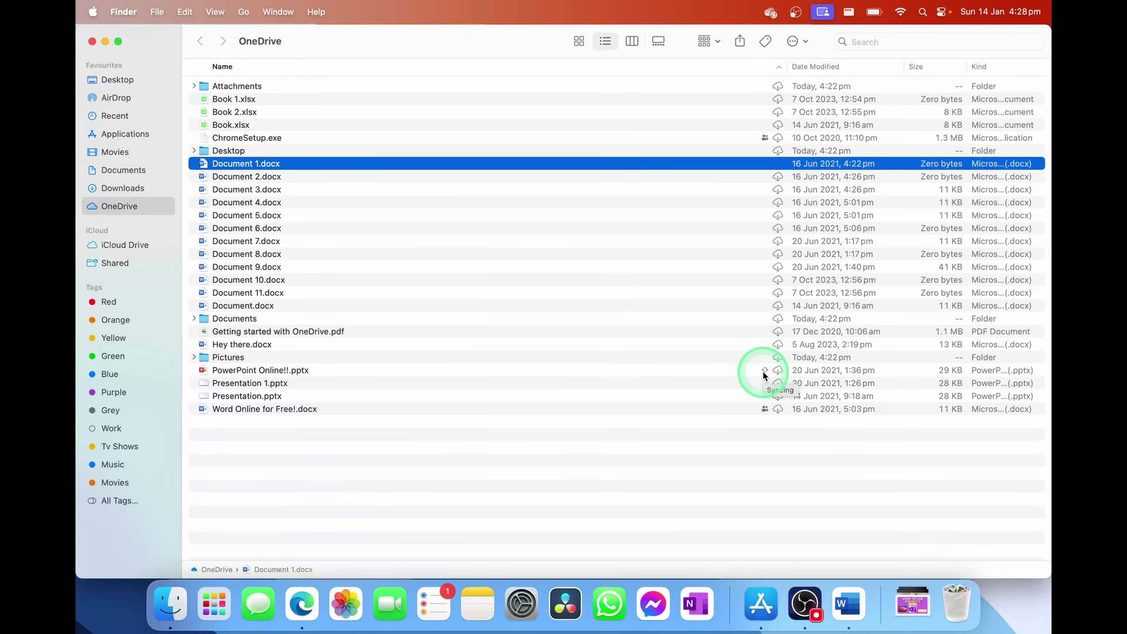
{"action": "mouse_move", "coordinate": [765, 375]}
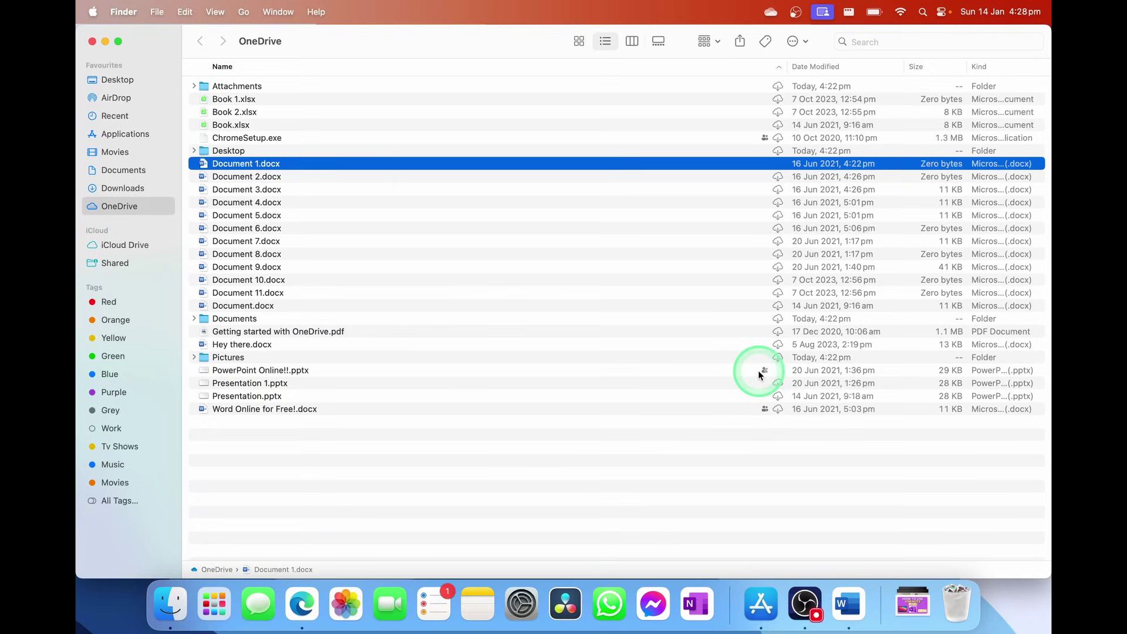
Step: Check the sharing and availability status of PowerPoint Online!!.pptx, ChromeSetup.exe and Word Online for Free!.docx
{"action": "left_click", "coordinate": [765, 376]}
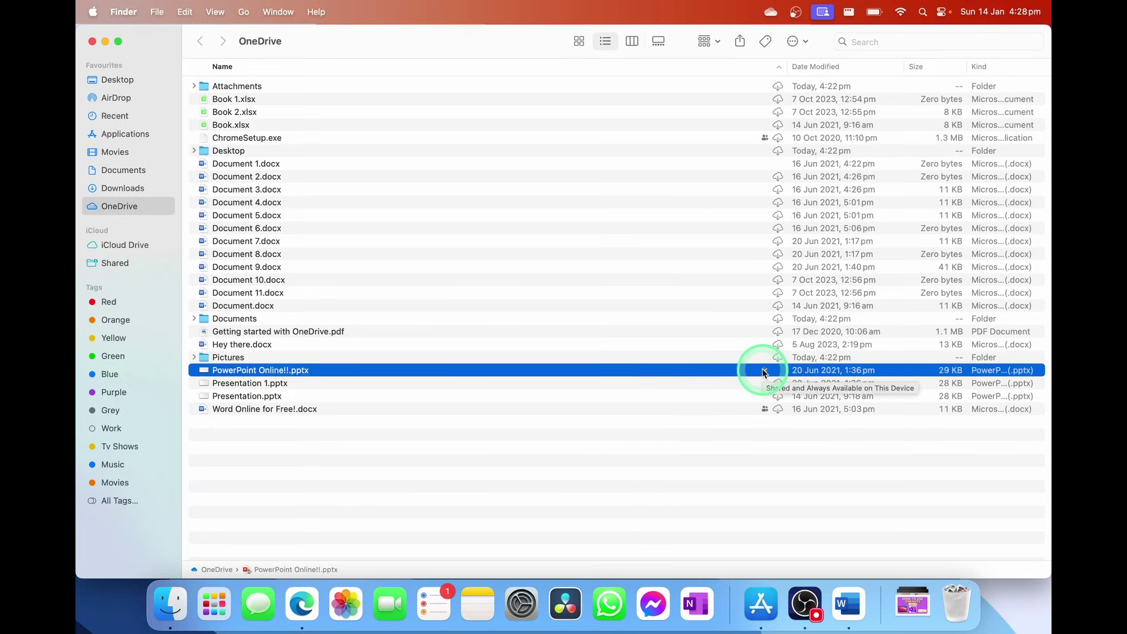
{"action": "left_click", "coordinate": [766, 137]}
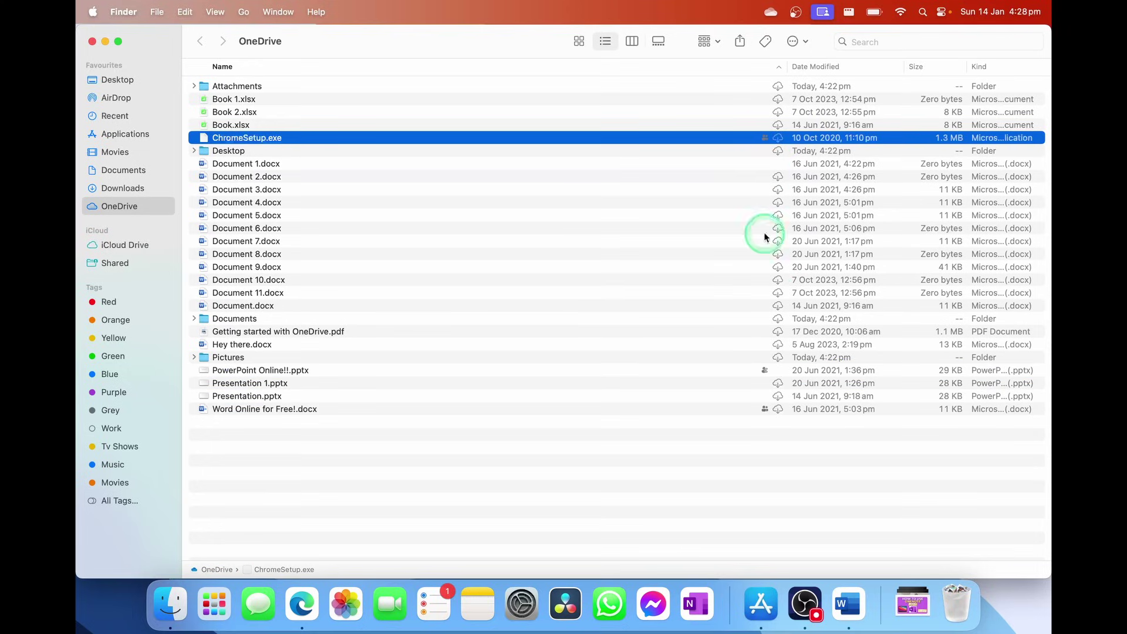
{"action": "left_click", "coordinate": [753, 372]}
{"action": "left_click", "coordinate": [753, 409]}
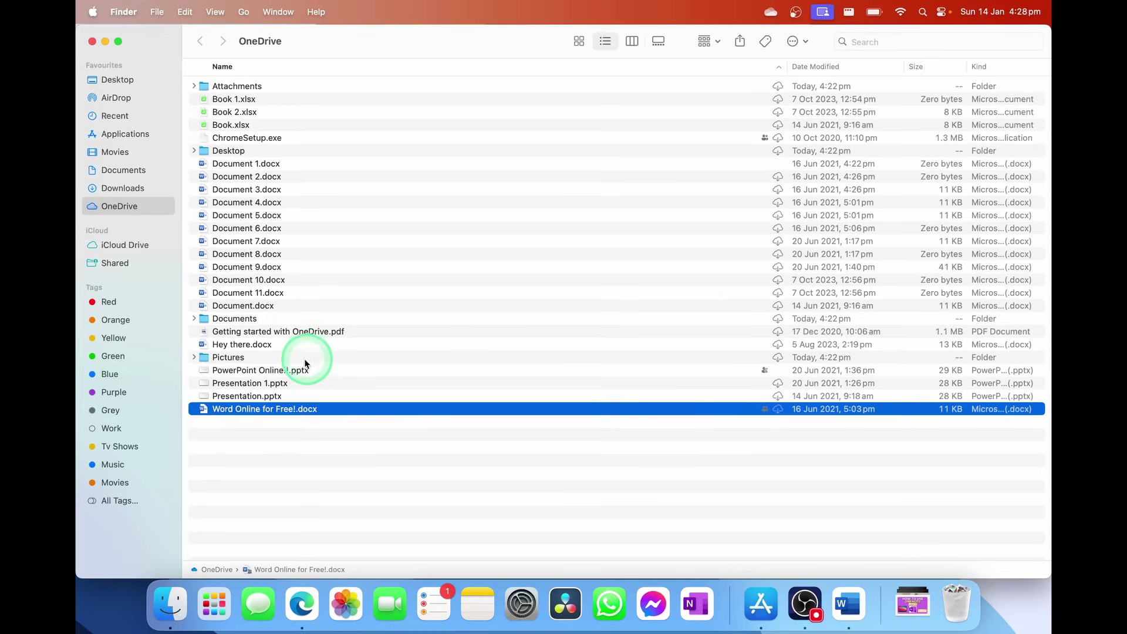
Step: Free up the local space used by PowerPoint Online!!.pptx, and open the file from the OneDrive folder
{"action": "left_click", "coordinate": [287, 371]}
{"action": "right_click", "coordinate": [287, 371]}
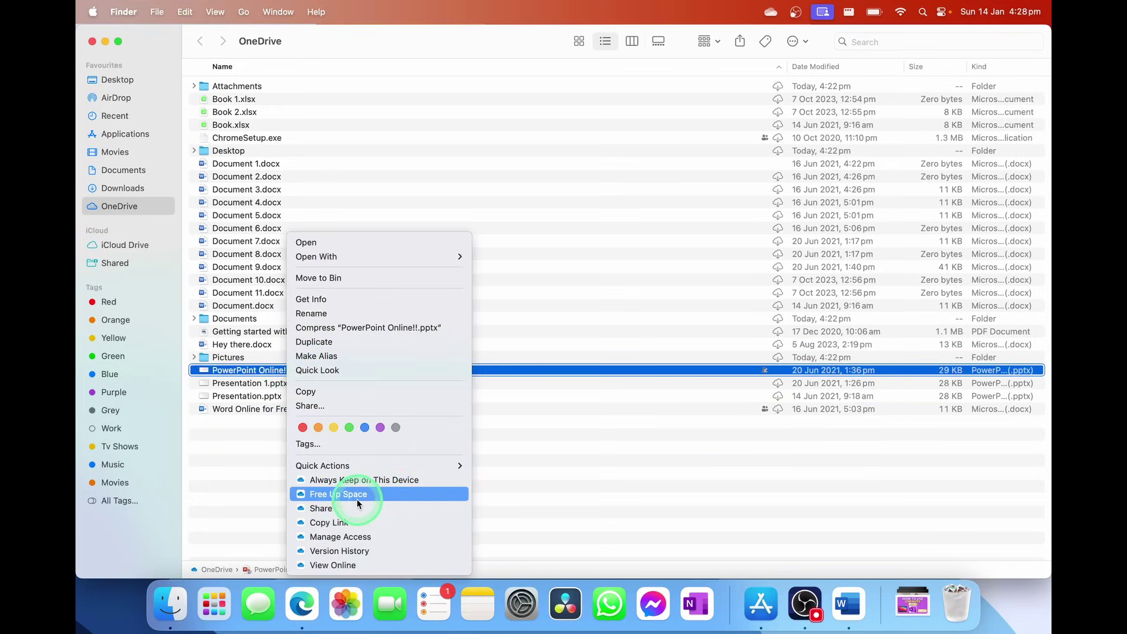
{"action": "left_click", "coordinate": [381, 495]}
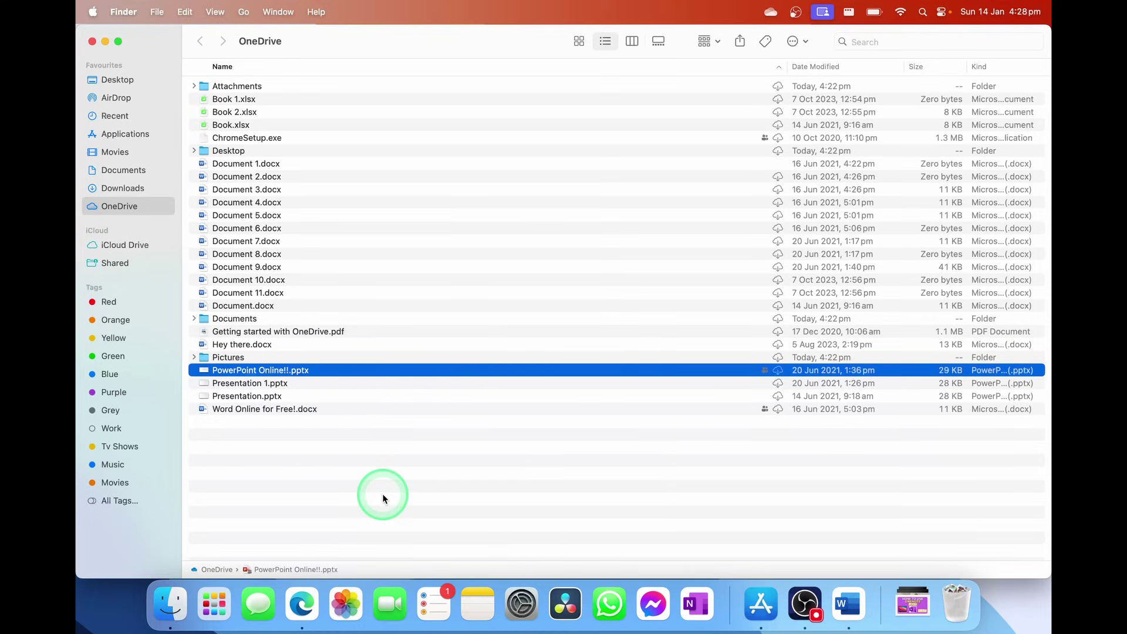
{"action": "double_click", "coordinate": [274, 368]}
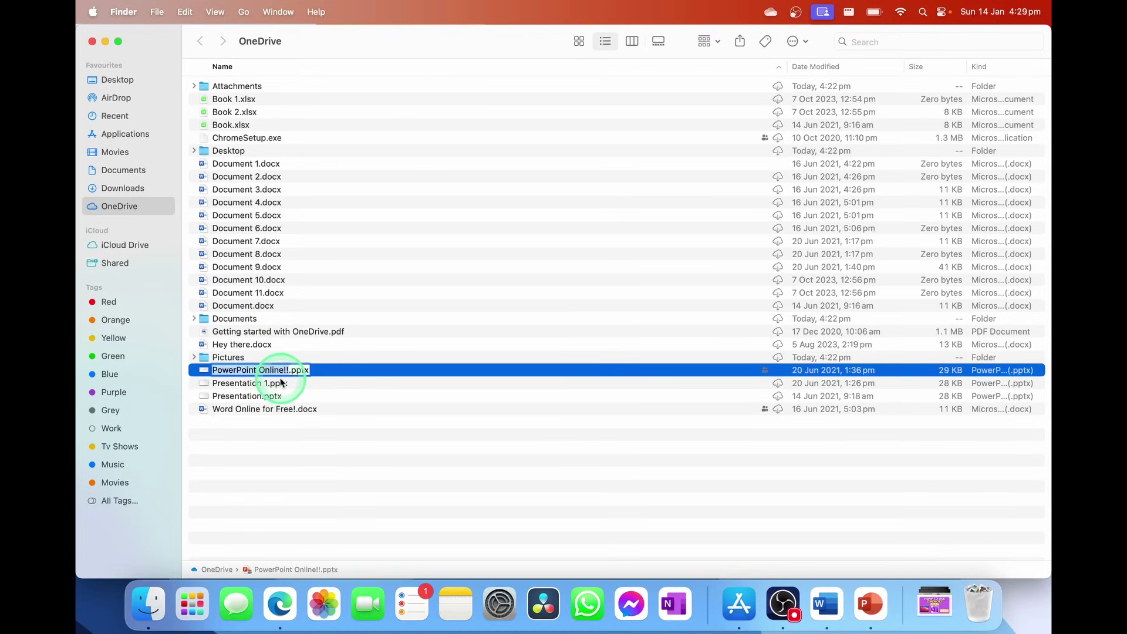
Step: Bring up OneDrive's sharing dialog for PowerPoint Online!!.pptx
{"action": "left_click", "coordinate": [276, 371]}
{"action": "right_click", "coordinate": [281, 375]}
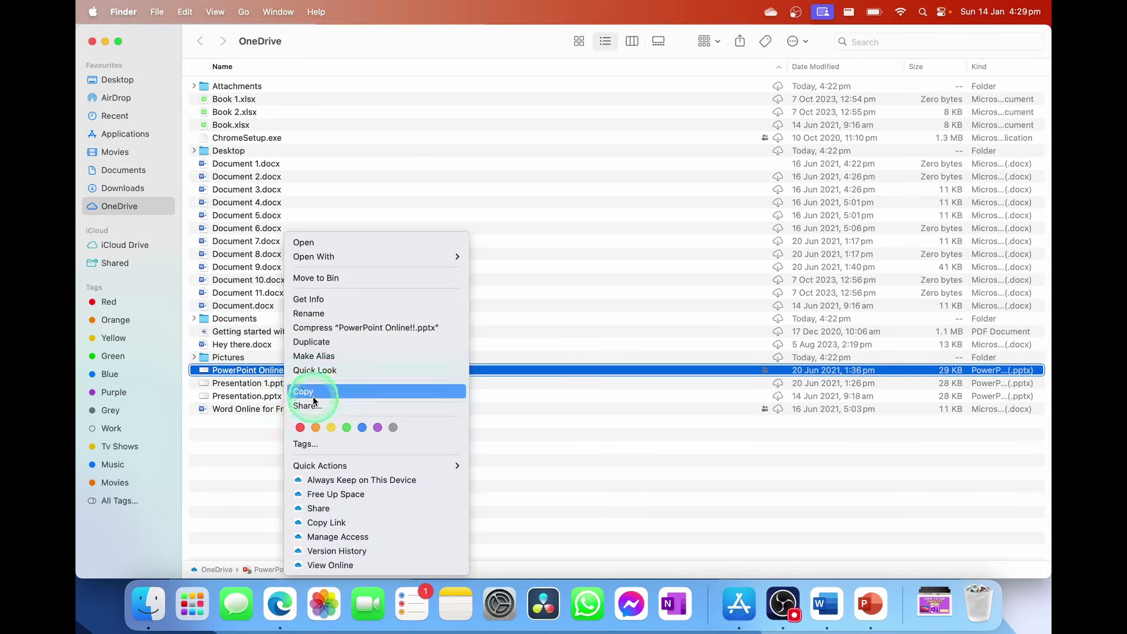
{"action": "left_click", "coordinate": [382, 510]}
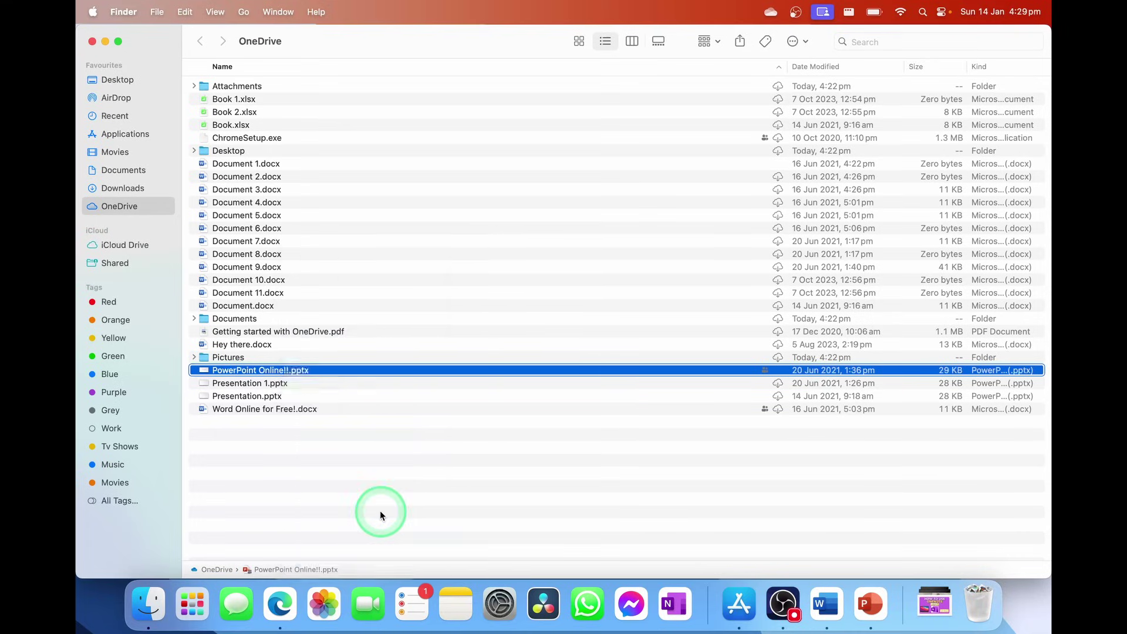
{"action": "left_click_drag", "start_coordinate": [563, 201], "coordinate": [520, 193]}
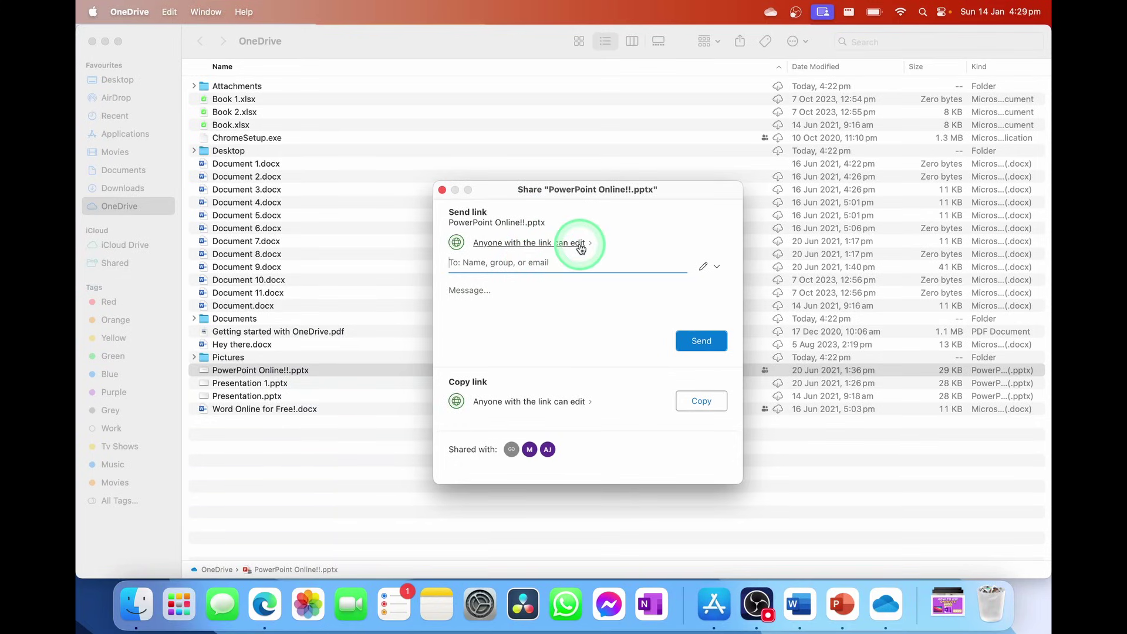
Step: Review the link's sharing settings, trying Specific people with Can edit and switching back to Anyone, and leave without applying
{"action": "left_click", "coordinate": [517, 244]}
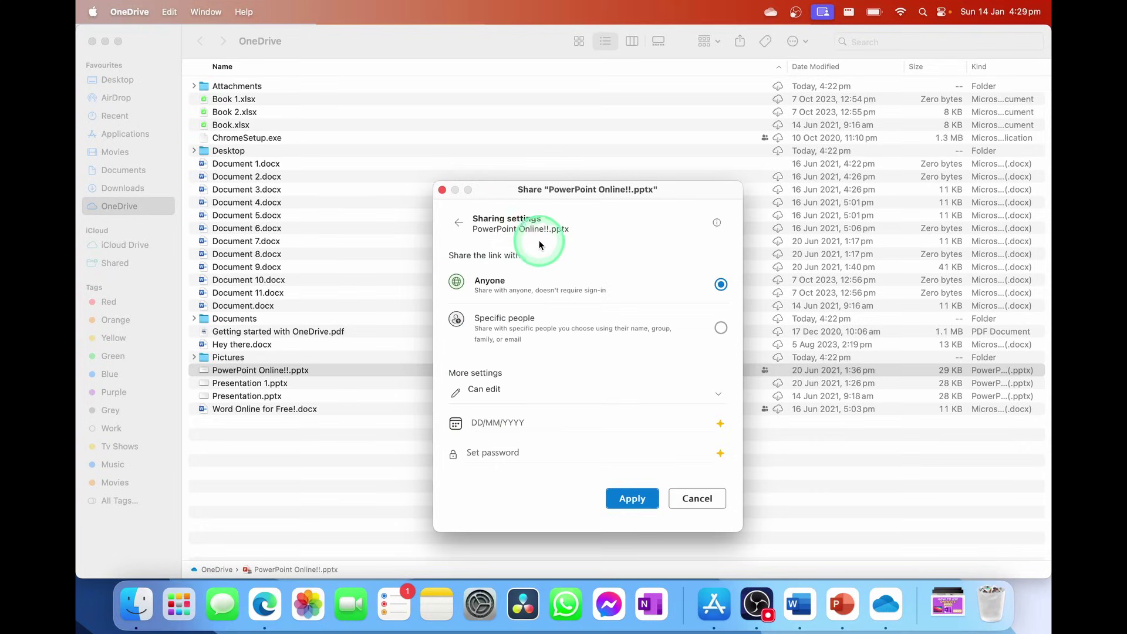
{"action": "left_click", "coordinate": [722, 328]}
{"action": "left_click", "coordinate": [495, 389]}
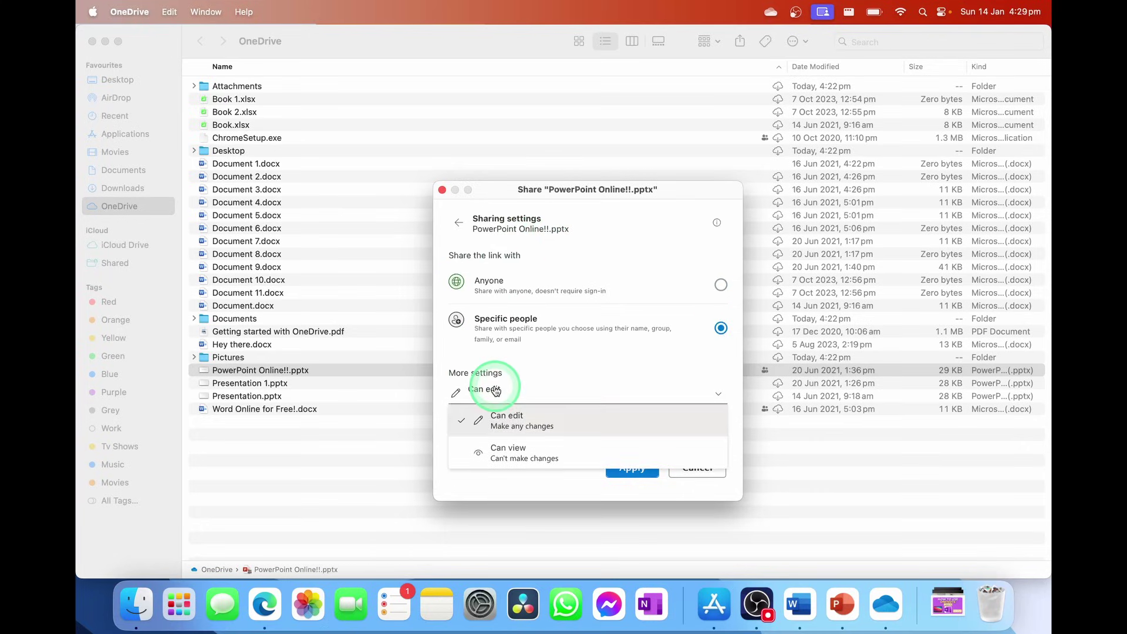
{"action": "left_click", "coordinate": [504, 421]}
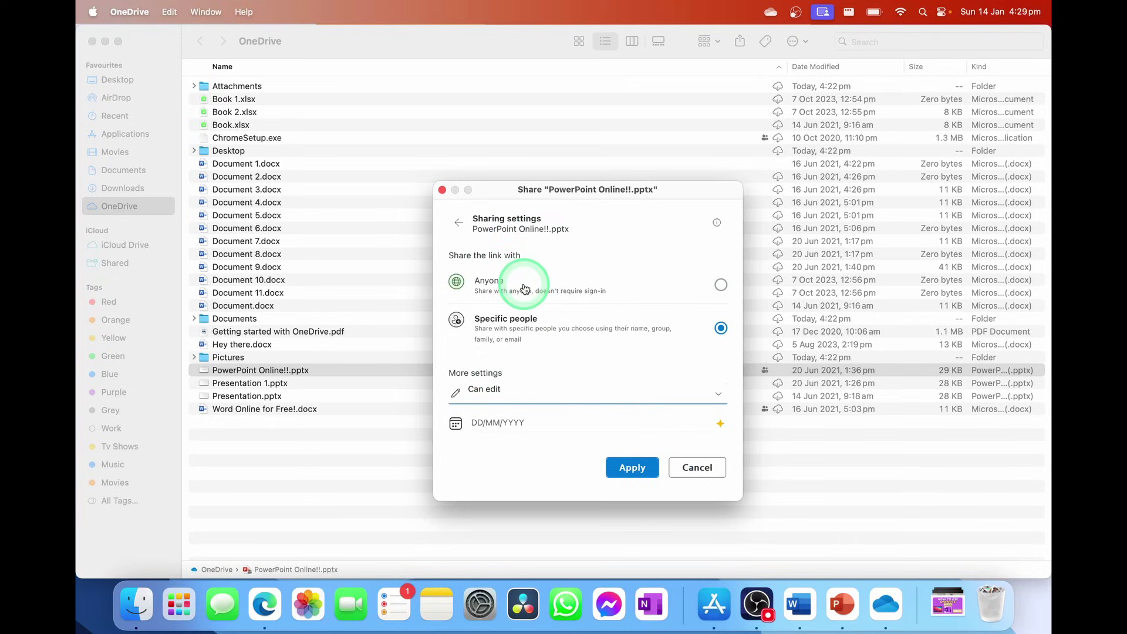
{"action": "left_click", "coordinate": [516, 422]}
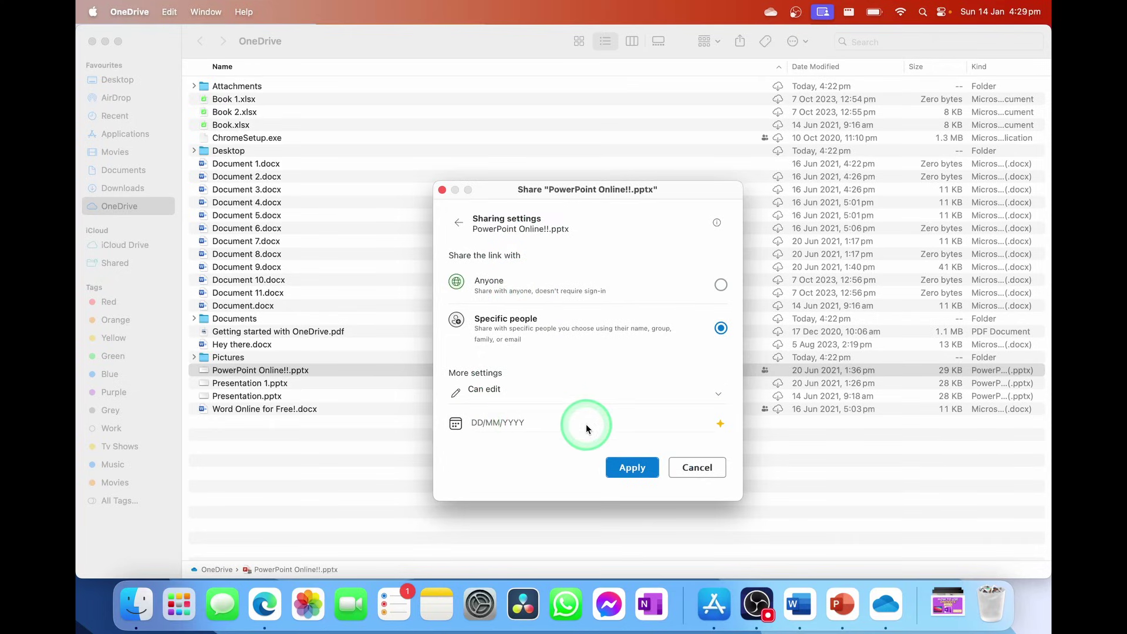
{"action": "left_click", "coordinate": [617, 393]}
{"action": "left_click", "coordinate": [515, 288]}
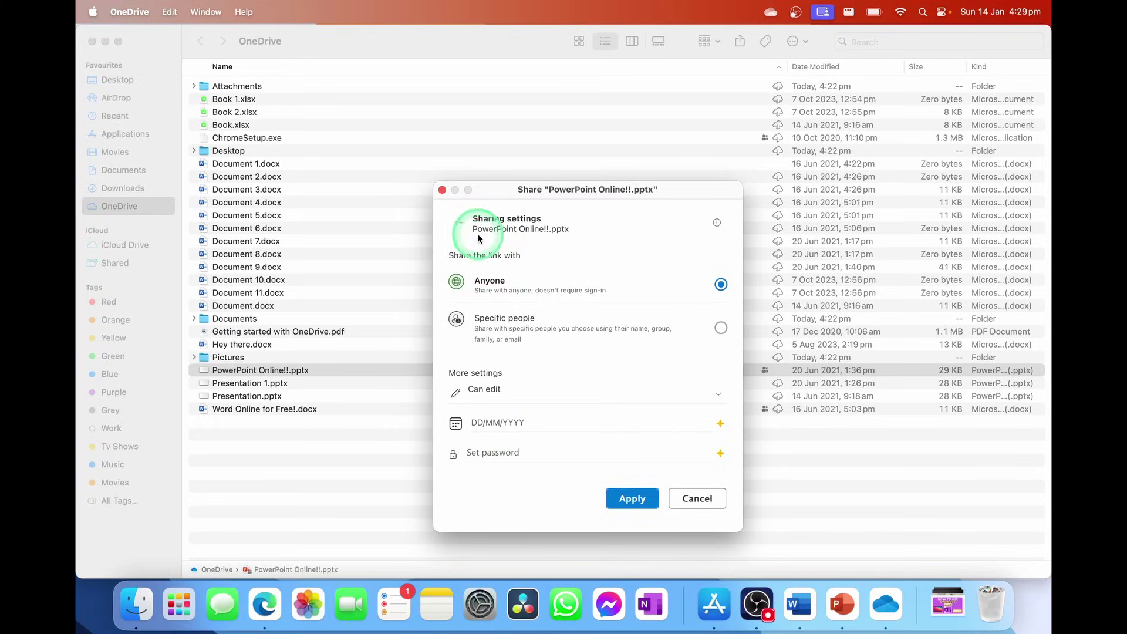
{"action": "left_click", "coordinate": [458, 223]}
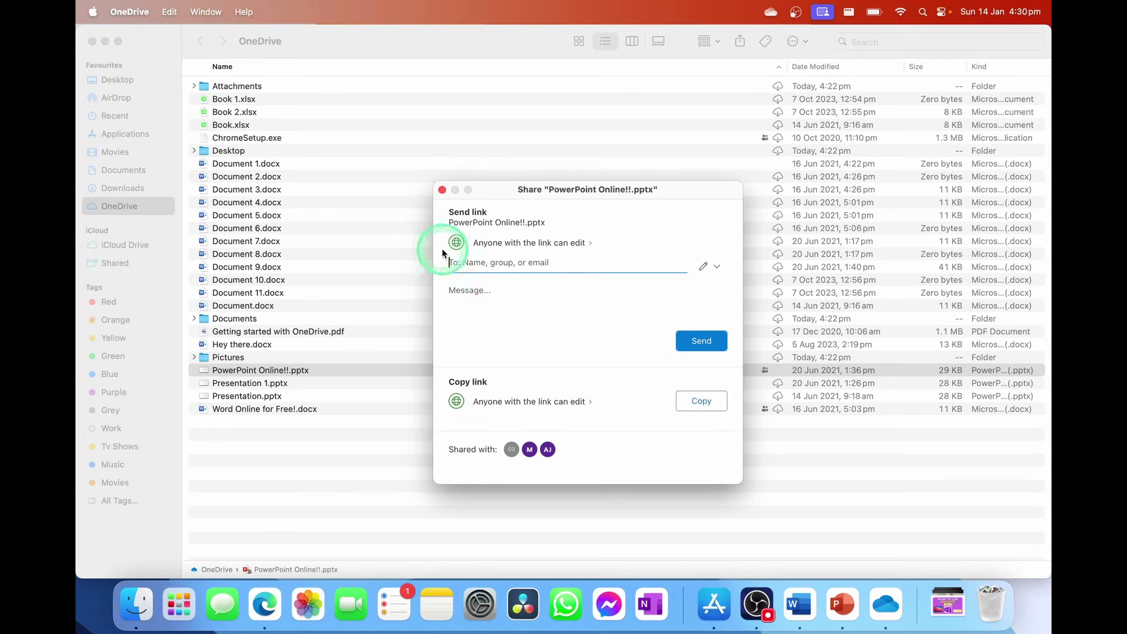
Step: View the recipient and message fields for sending the link, and close the sharing dialog without sending
{"action": "left_click", "coordinate": [496, 263]}
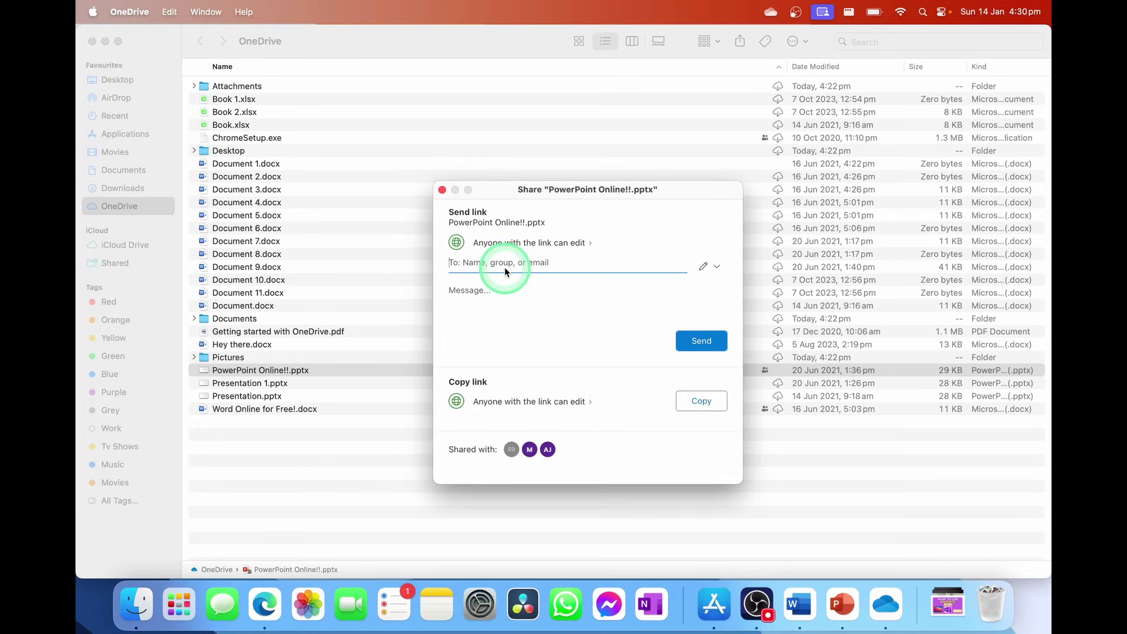
{"action": "left_click", "coordinate": [493, 310]}
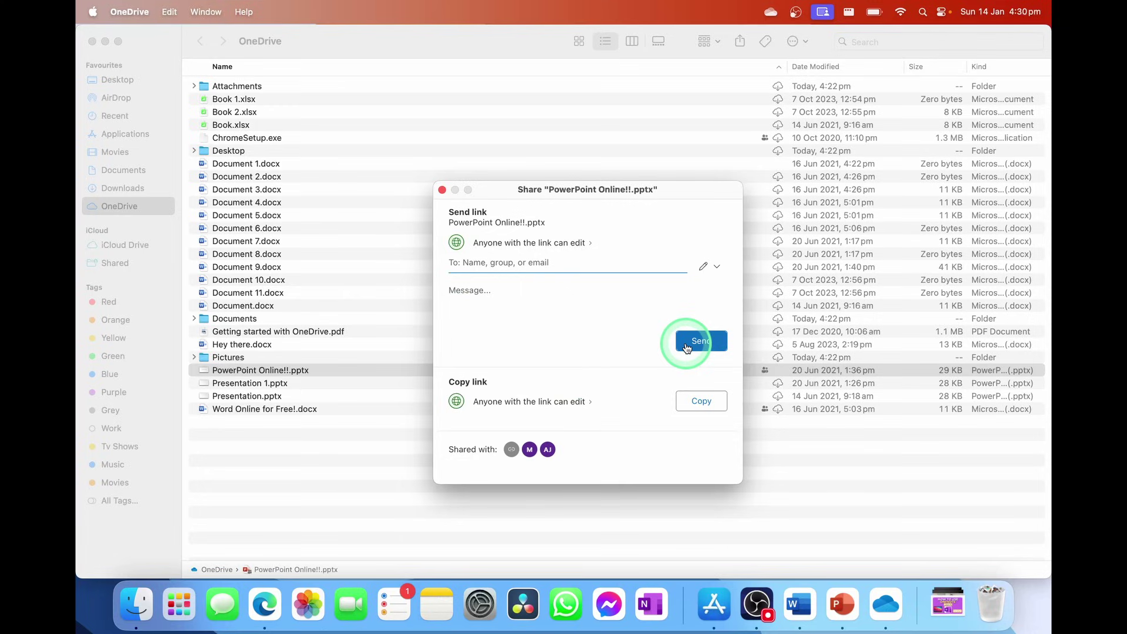
{"action": "left_click", "coordinate": [442, 190]}
Step: View the OneDrive actions available for PowerPoint Online!!.pptx without choosing one, and deselect the file
{"action": "right_click", "coordinate": [311, 370]}
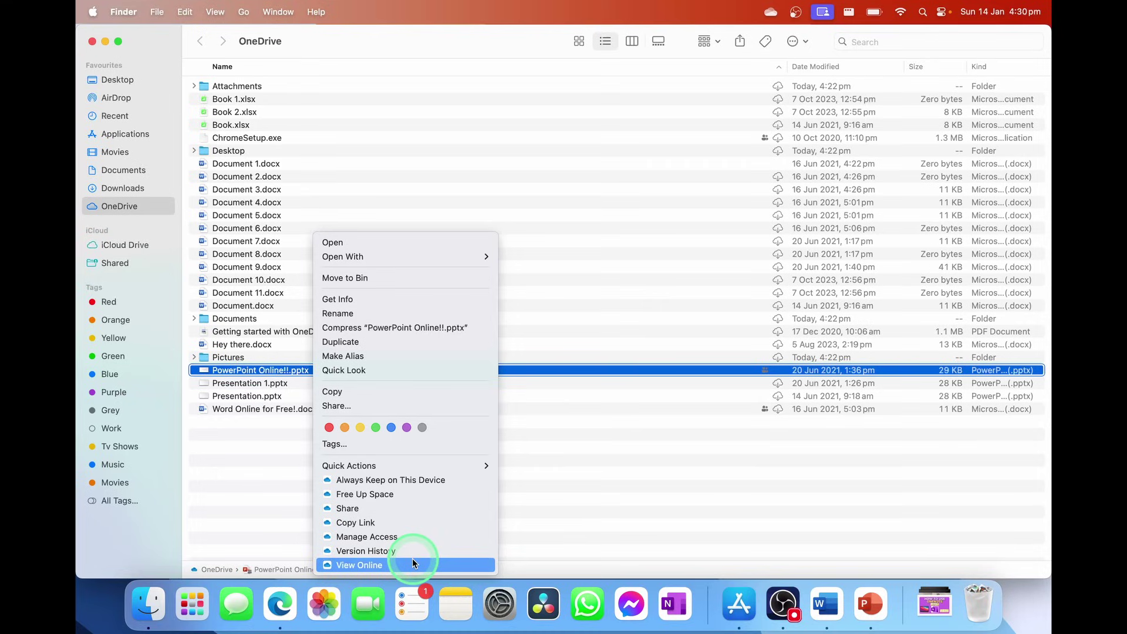
{"action": "left_click", "coordinate": [761, 517]}
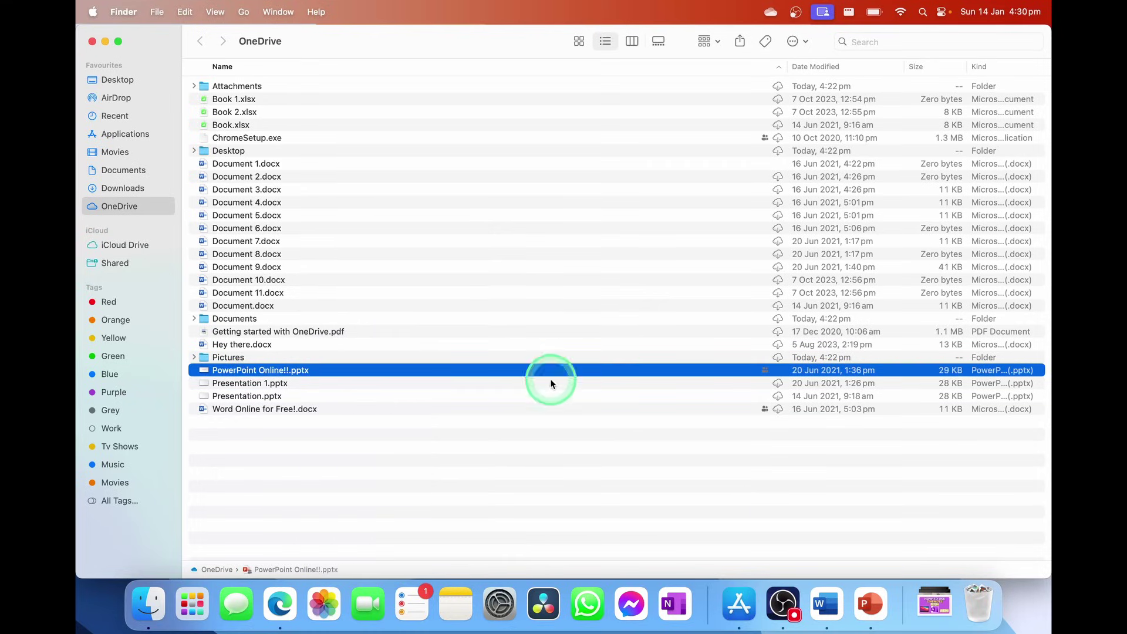
{"action": "left_click", "coordinate": [522, 460]}
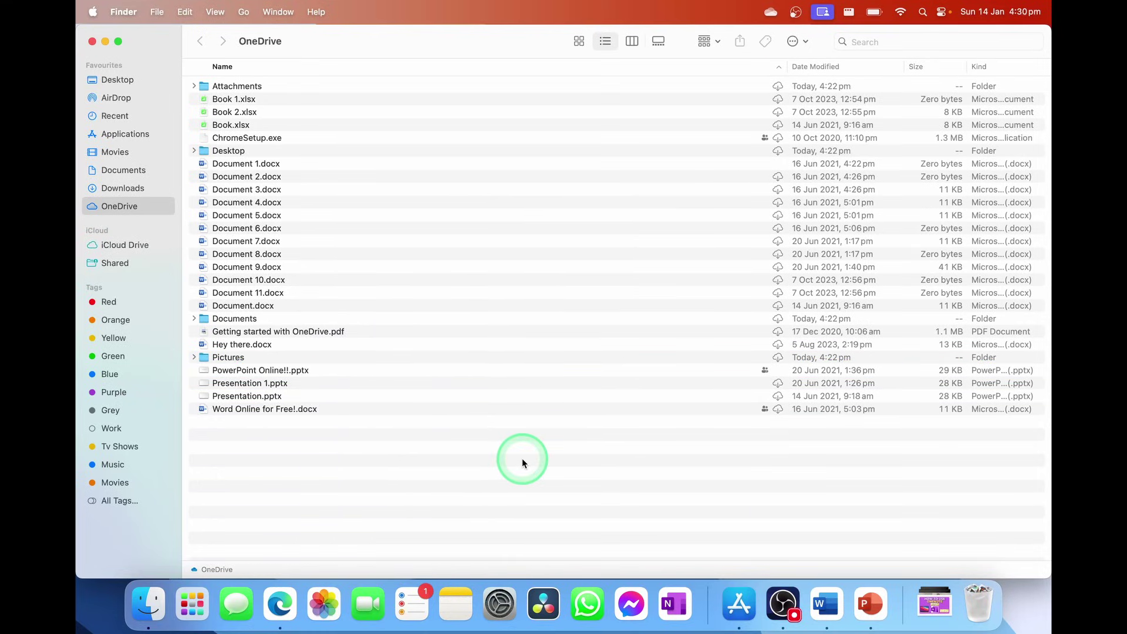
Step: Show OneDrive's recent sync activity and open the OneDrive folder from there
{"action": "left_click", "coordinate": [770, 13]}
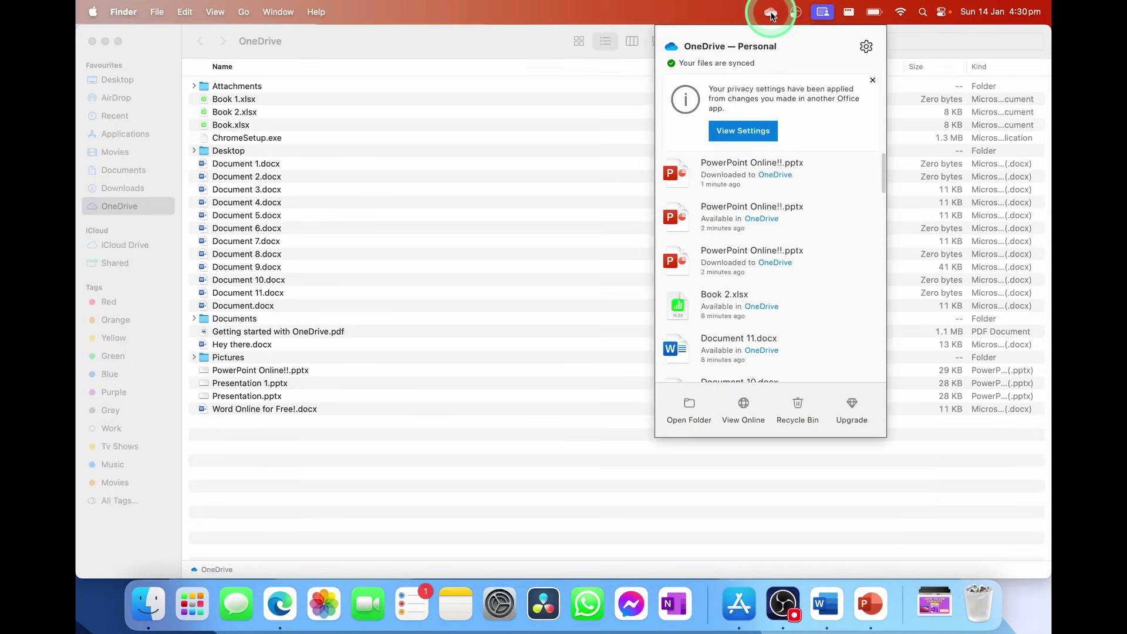
{"action": "left_click", "coordinate": [690, 411]}
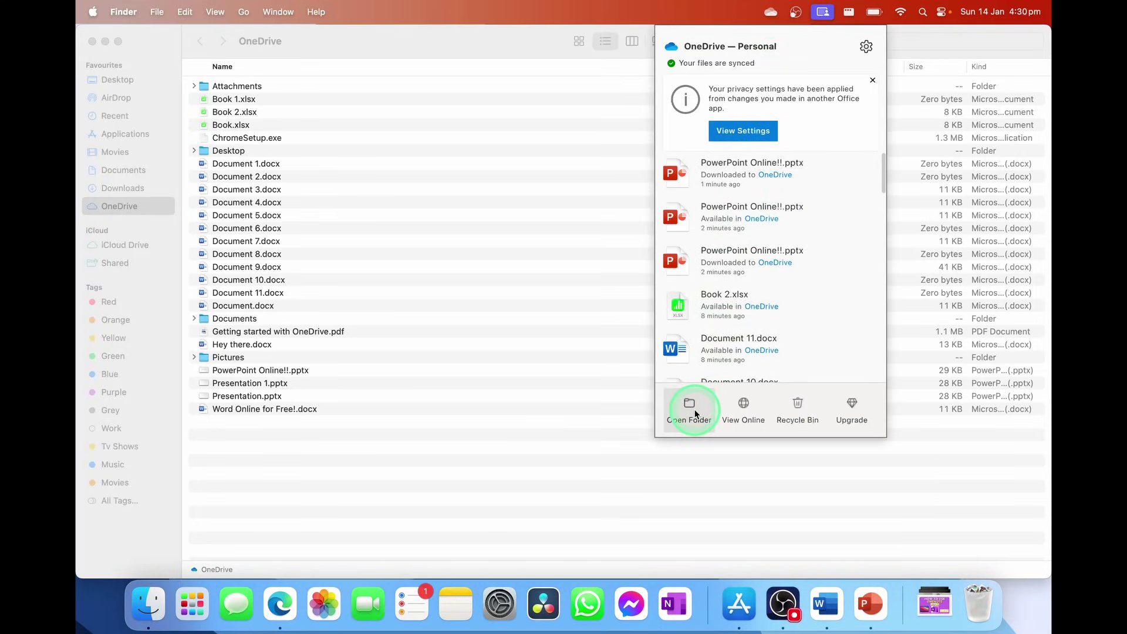